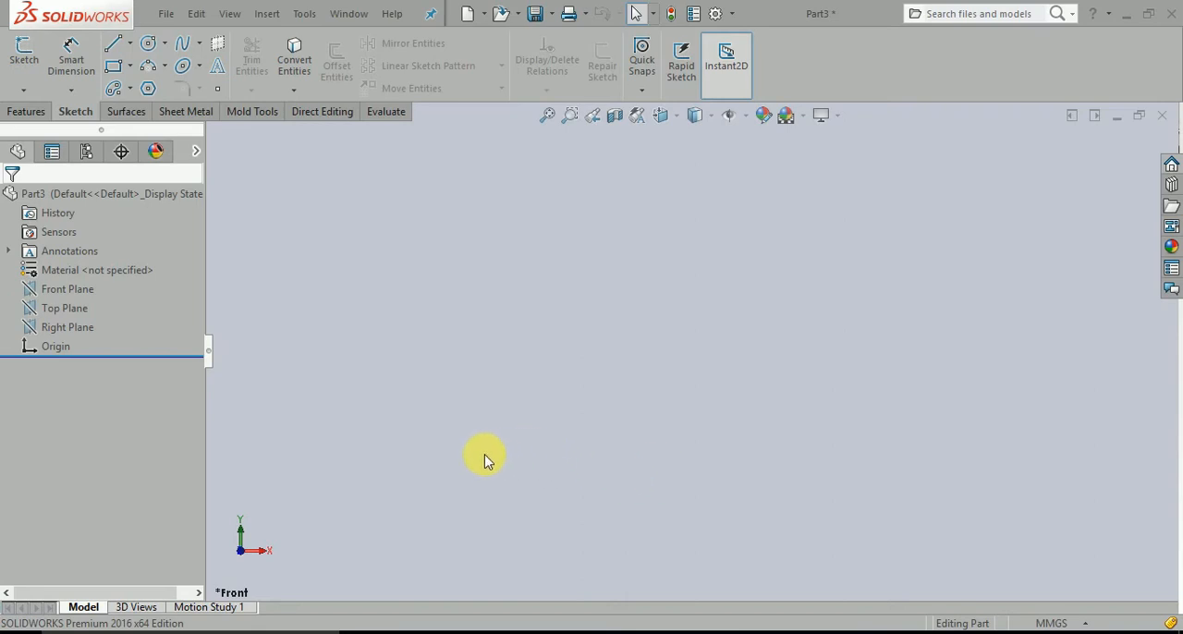
Start a sketch on the Top Plane and draw a corner rectangle from the origin, about 166 by 96 mm.
click(71, 310)
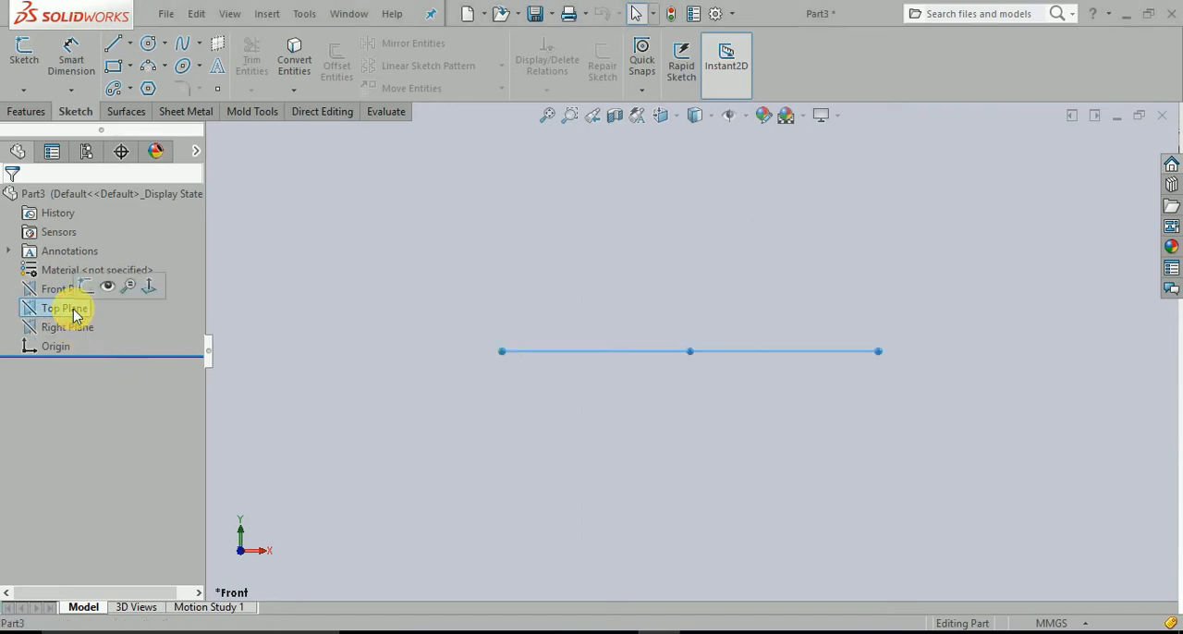
click(96, 284)
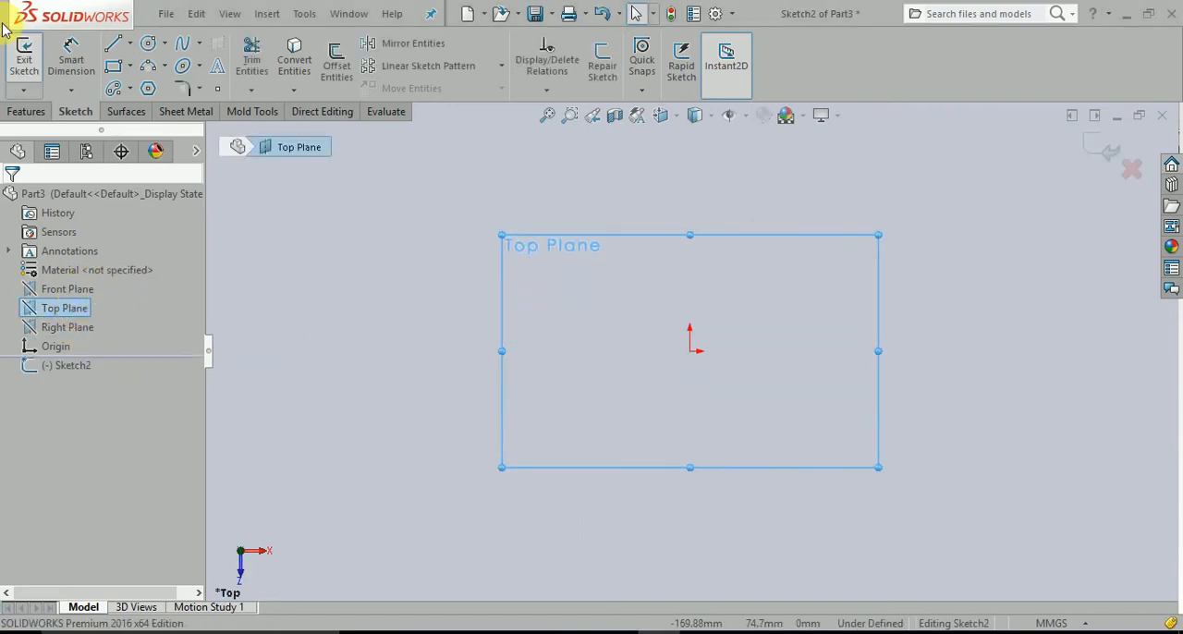
click(130, 67)
click(140, 109)
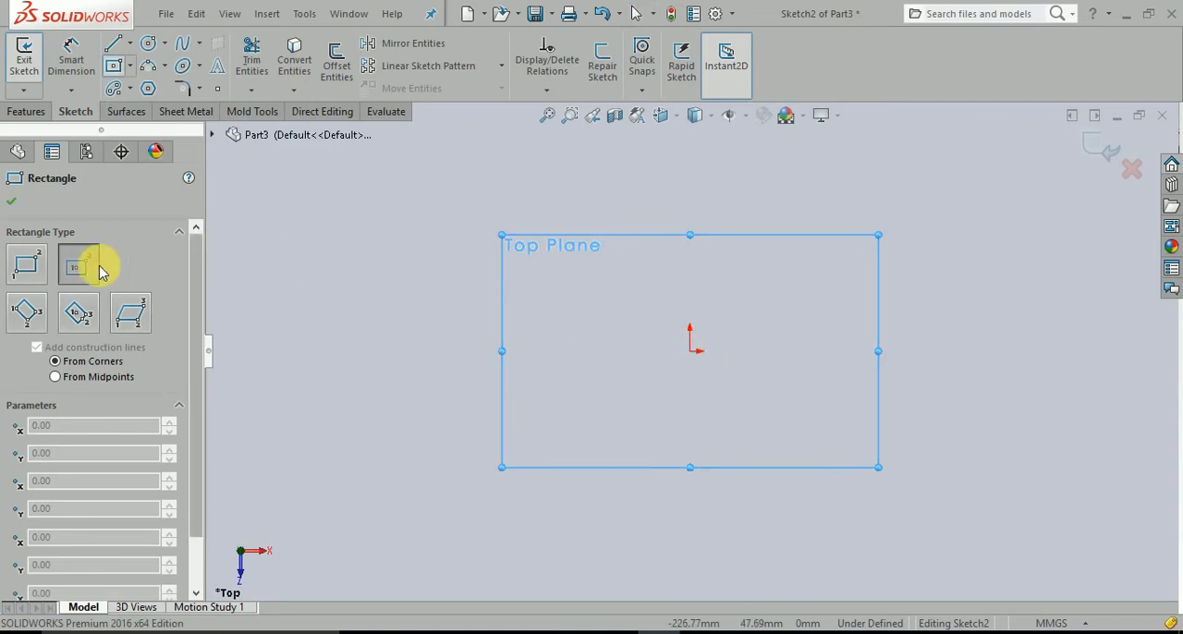
click(28, 268)
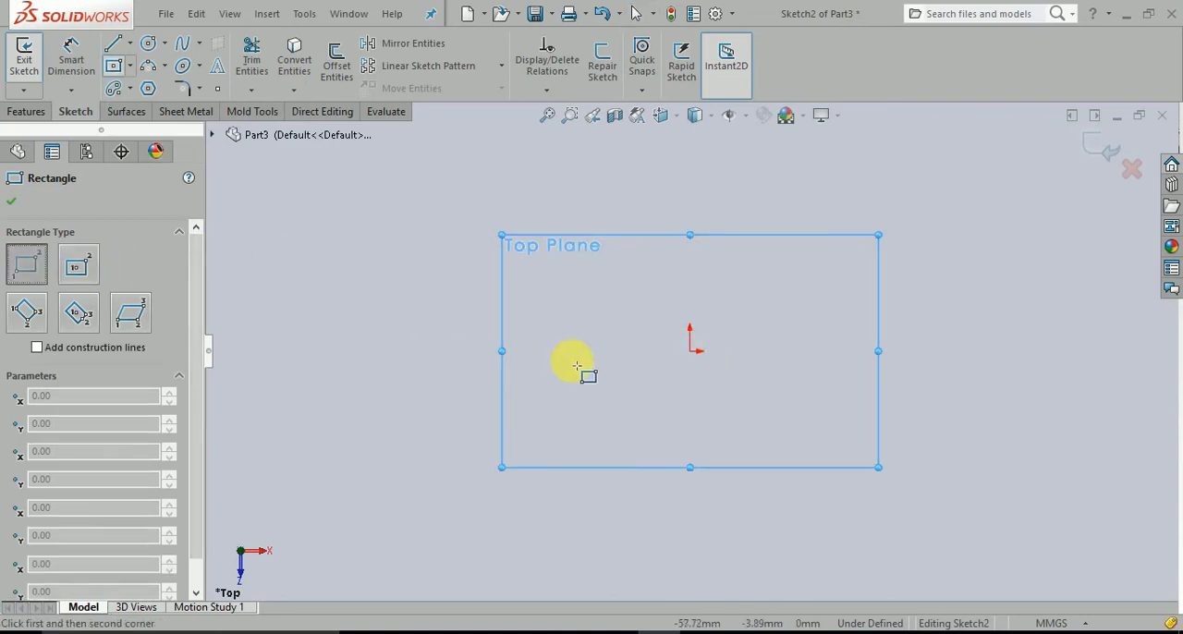
click(689, 351)
click(1042, 148)
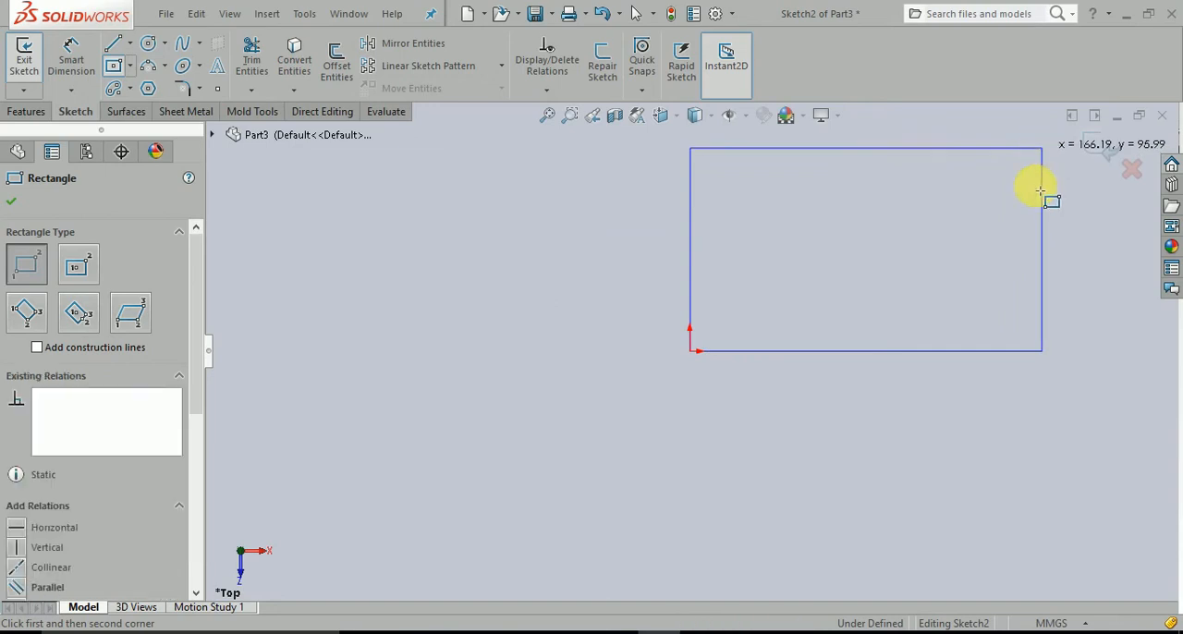
key(Escape)
Dimension the rectangle's bottom edge as 200 mm.
right_drag(671, 490, 678, 393)
click(864, 355)
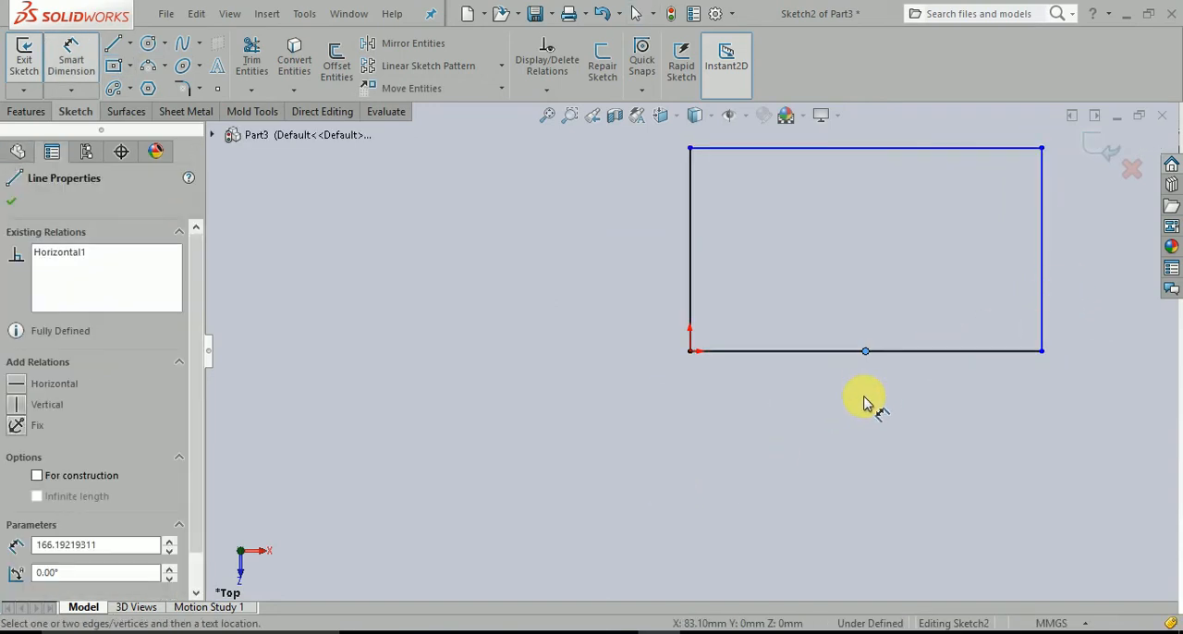
click(830, 353)
click(830, 353)
click(832, 397)
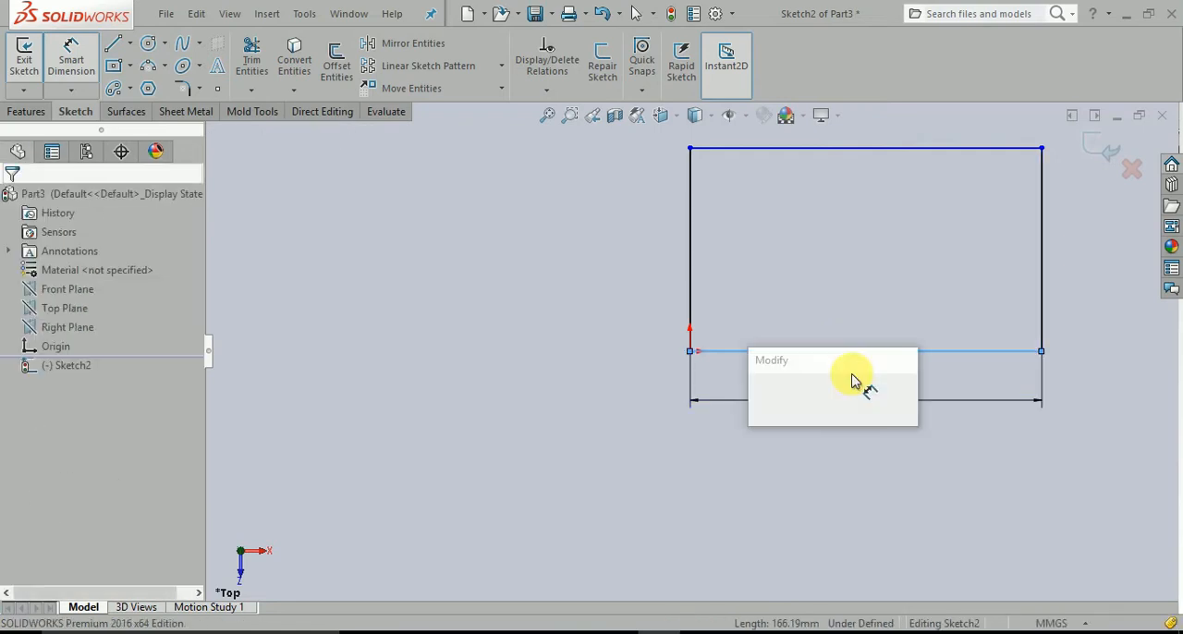
text(200)
key(Return)
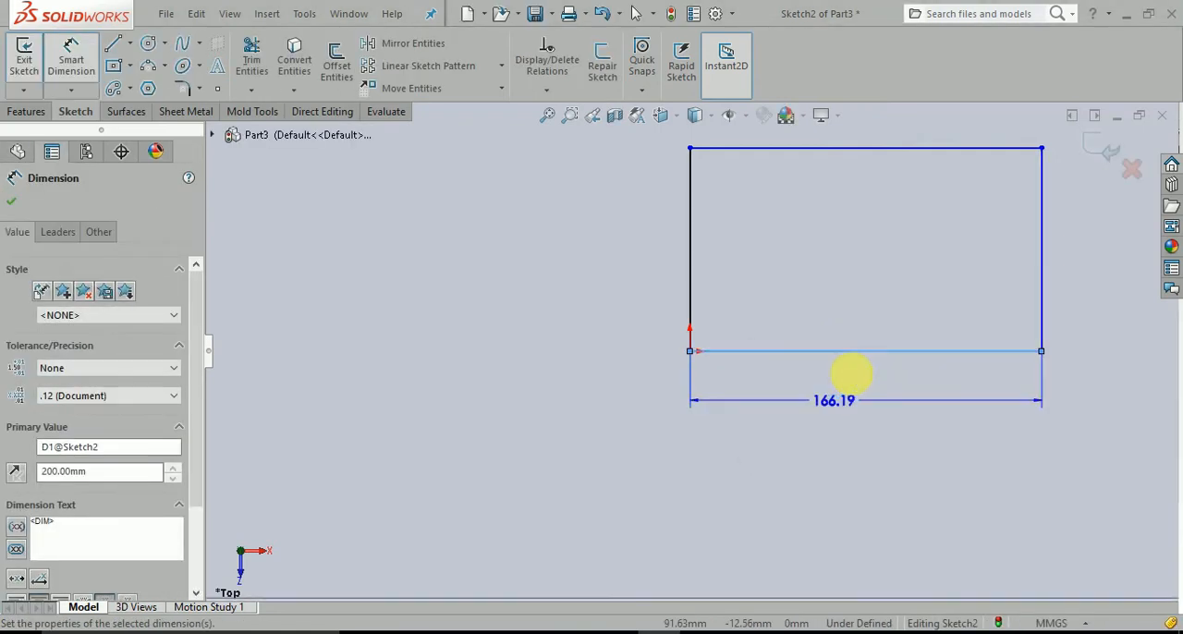
Dimension the rectangle's left edge as 150 mm and finish dimensioning.
click(697, 298)
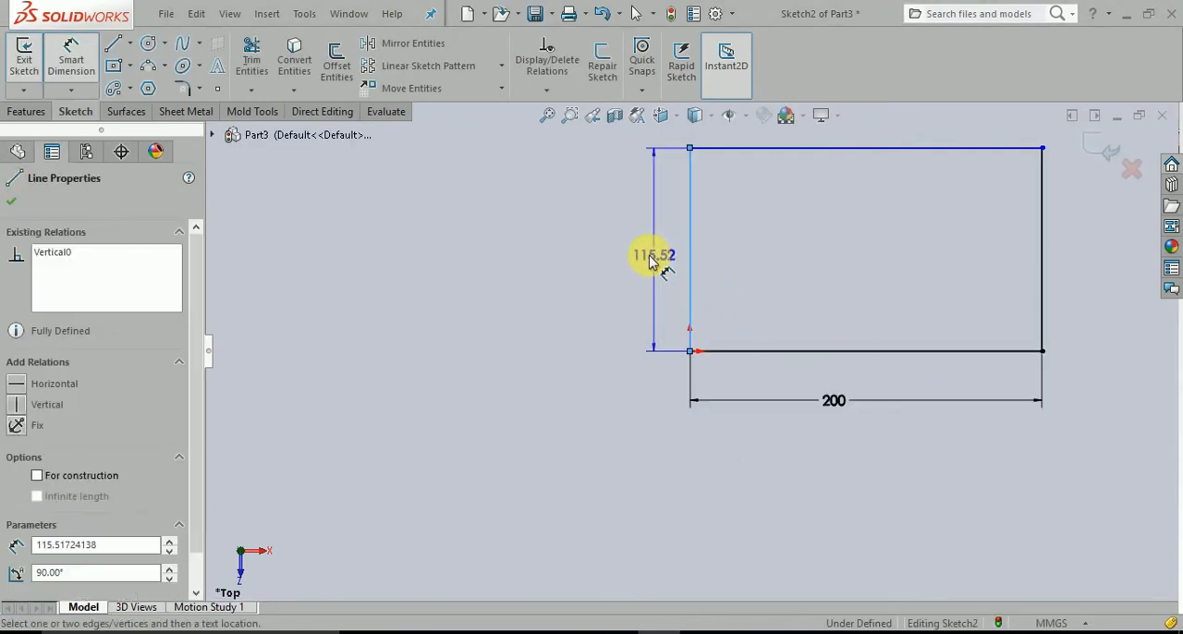
click(641, 256)
text(150)
key(Return)
key(Escape)
key(f)
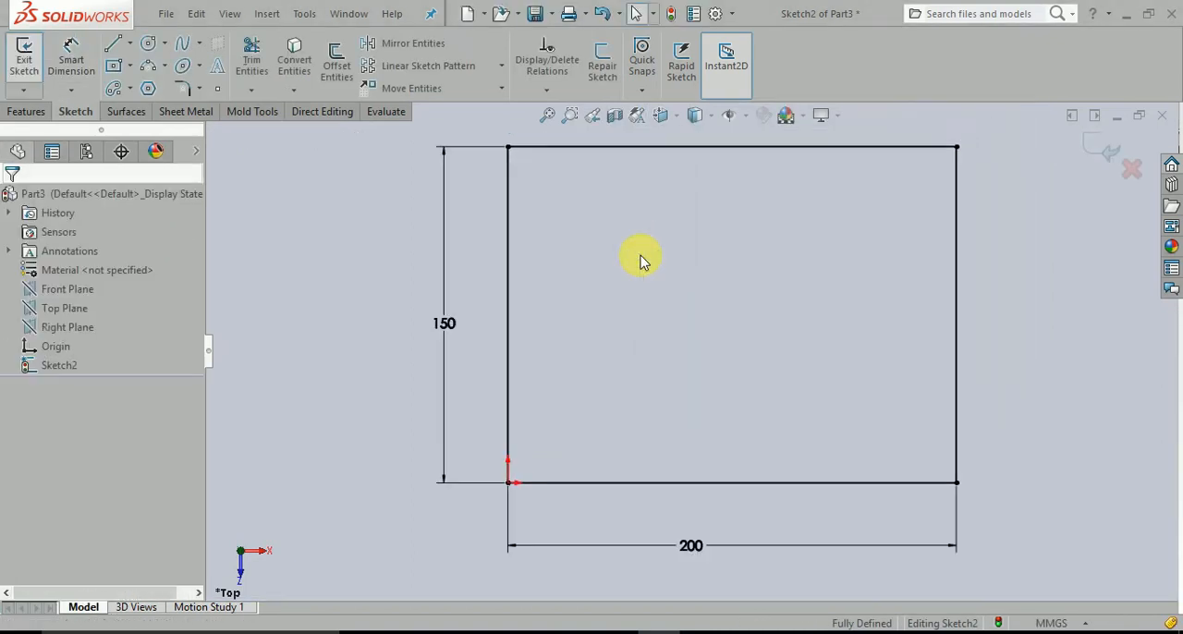
Draw a circle inside the rectangle near its lower-left corner and dimension its diameter as 20 mm.
click(148, 43)
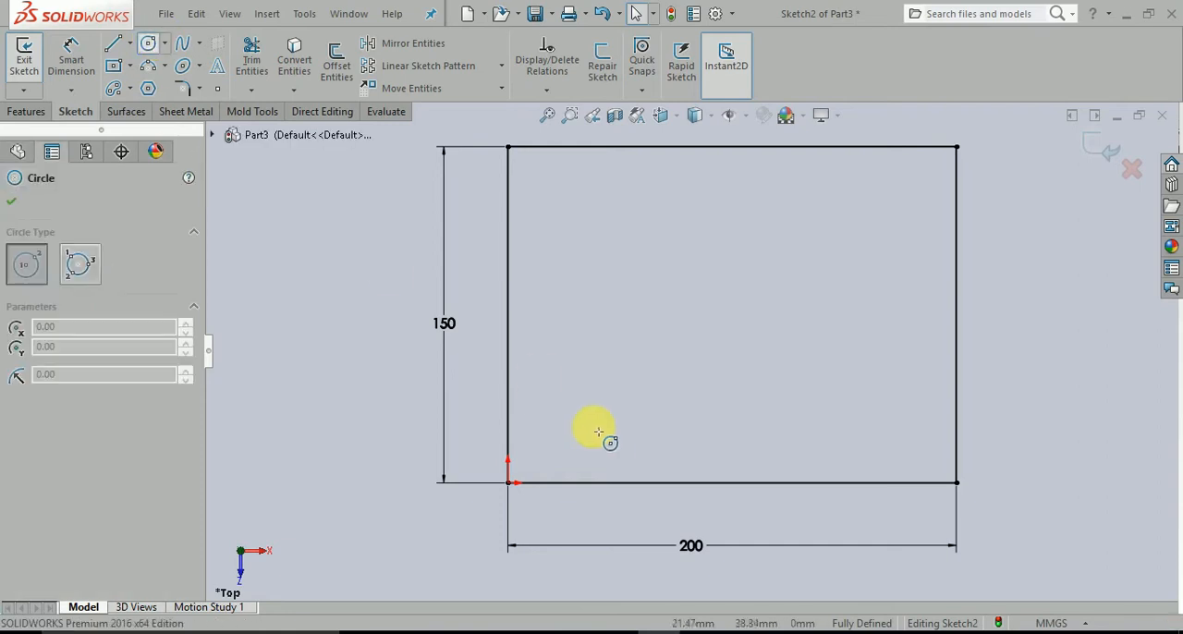
click(566, 425)
click(587, 442)
key(Escape)
right_drag(377, 426, 375, 290)
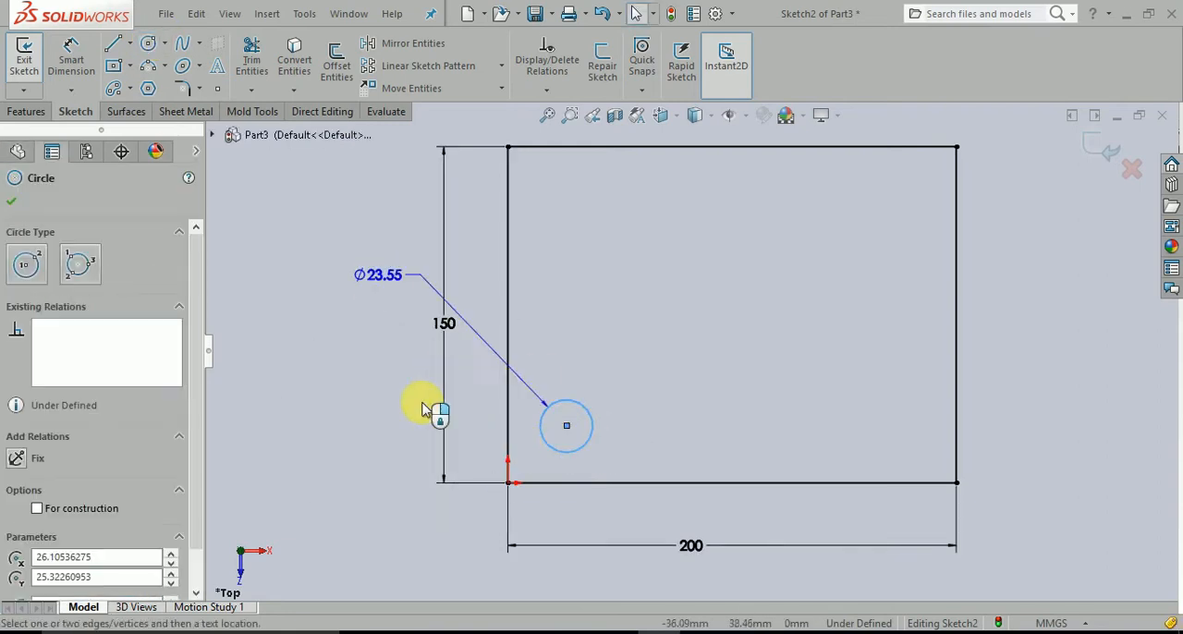
click(360, 338)
text(40)
key(Return)
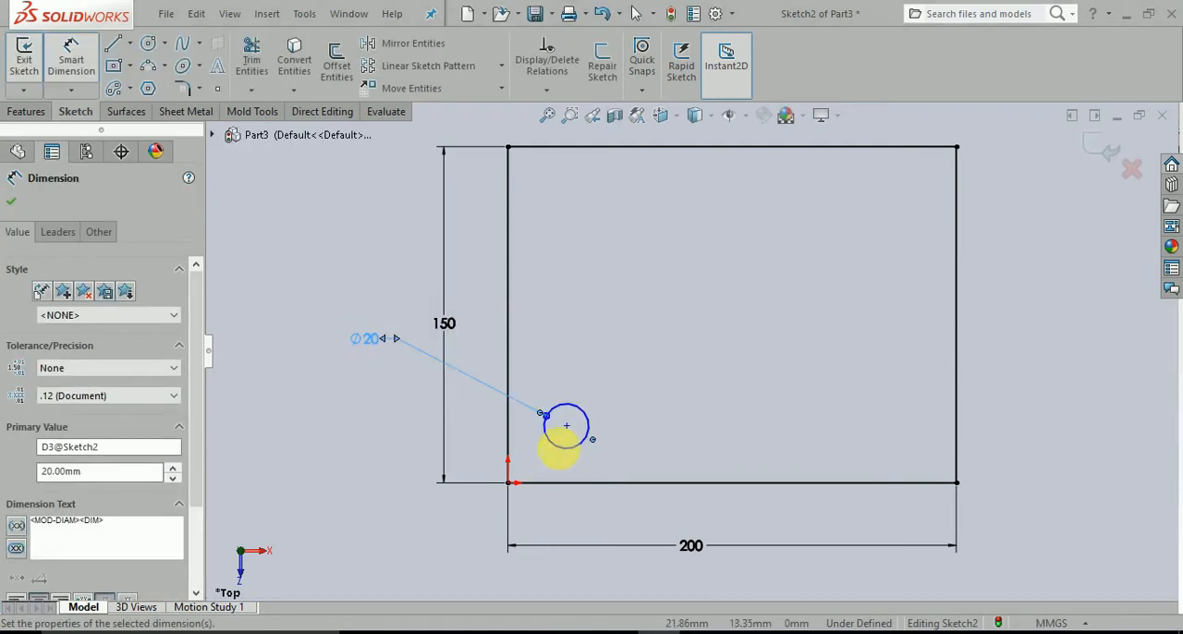
Locate the circle's centre 25 mm horizontally and 25 mm vertically from the rectangle's origin corner.
click(566, 425)
click(509, 484)
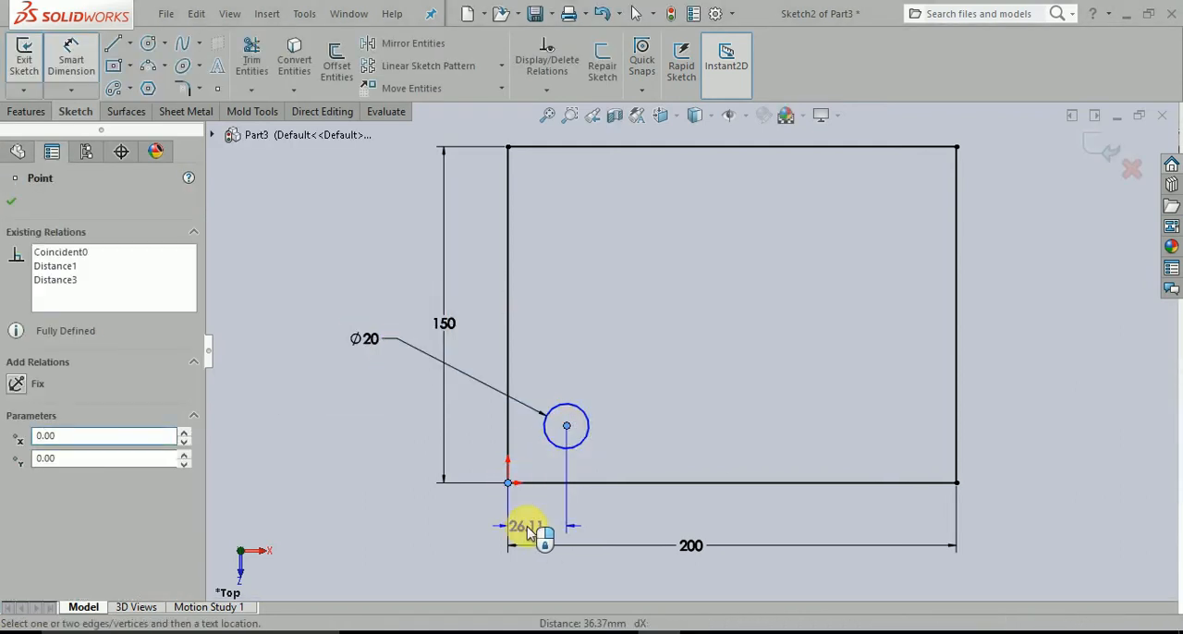
click(541, 520)
text(25)
key(Return)
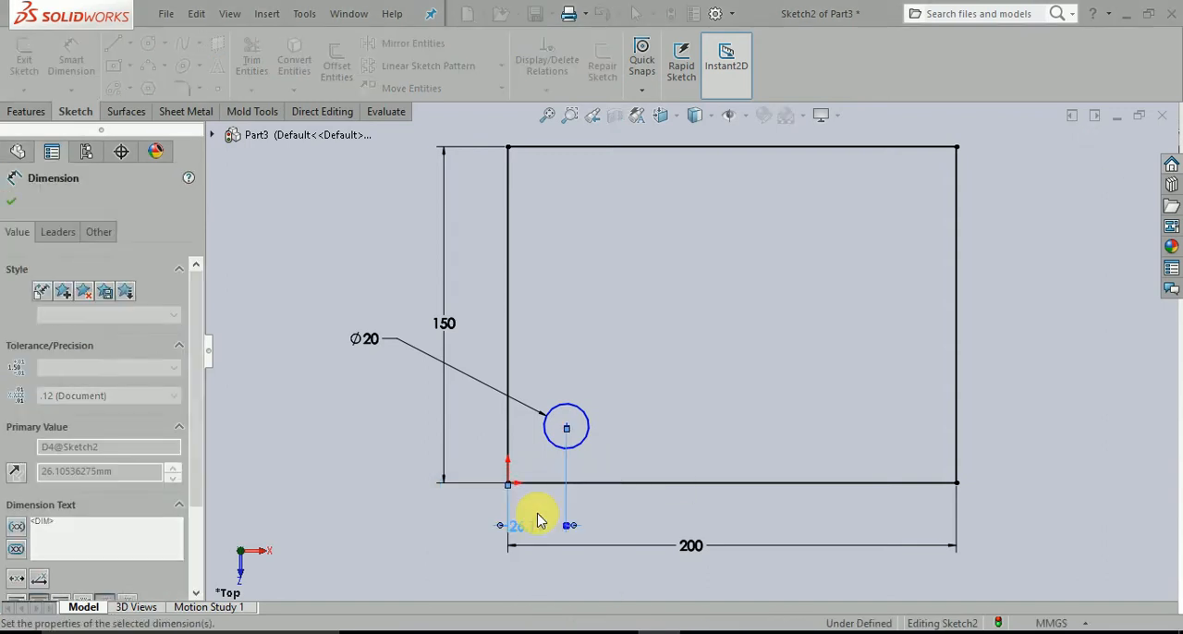
click(567, 427)
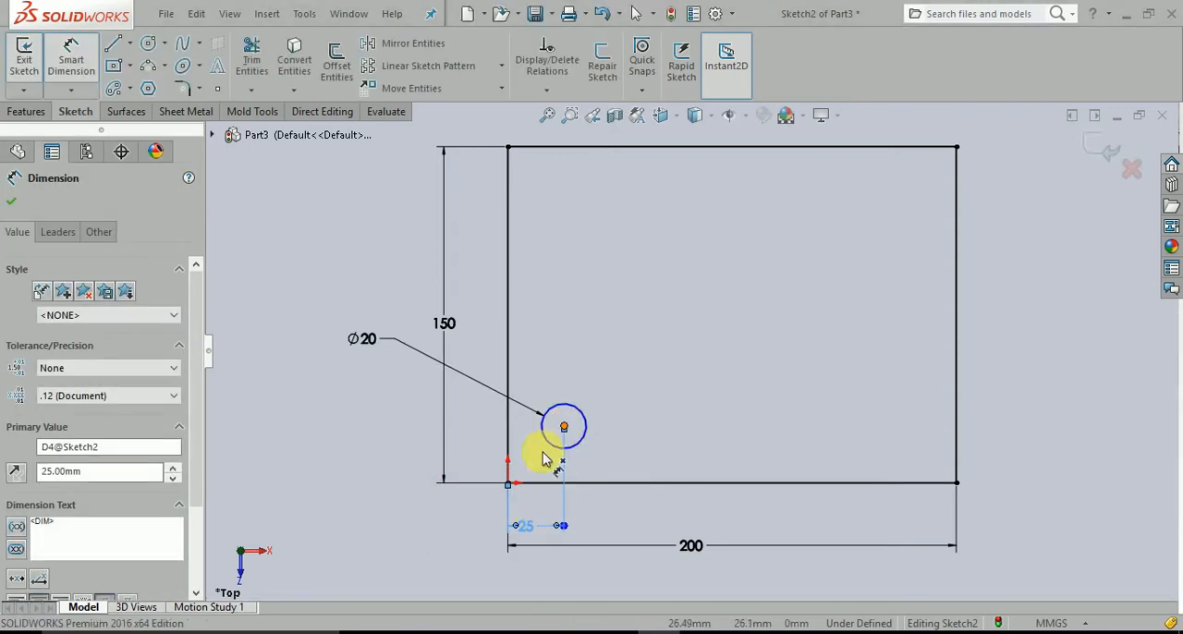
click(509, 482)
click(484, 457)
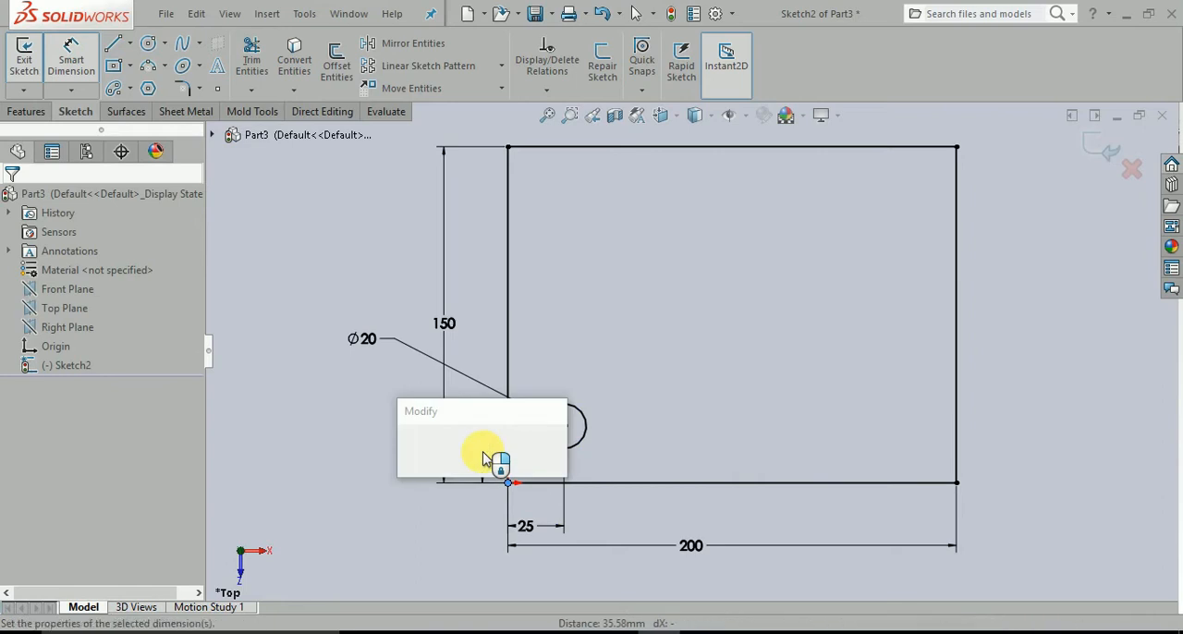
text(25)
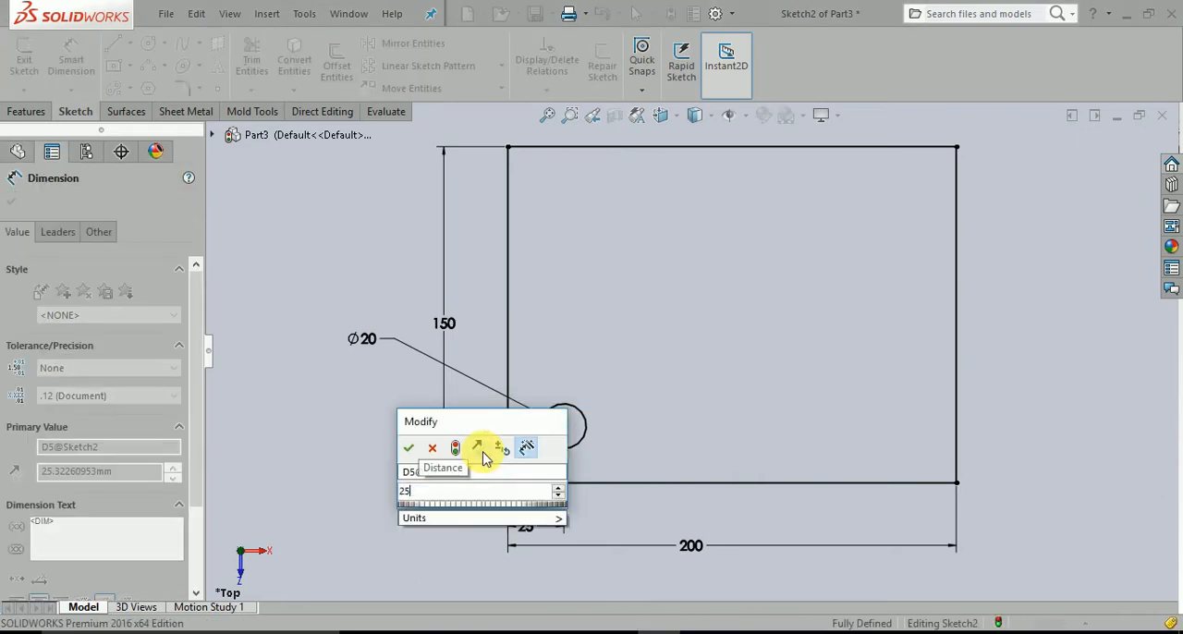
key(Return)
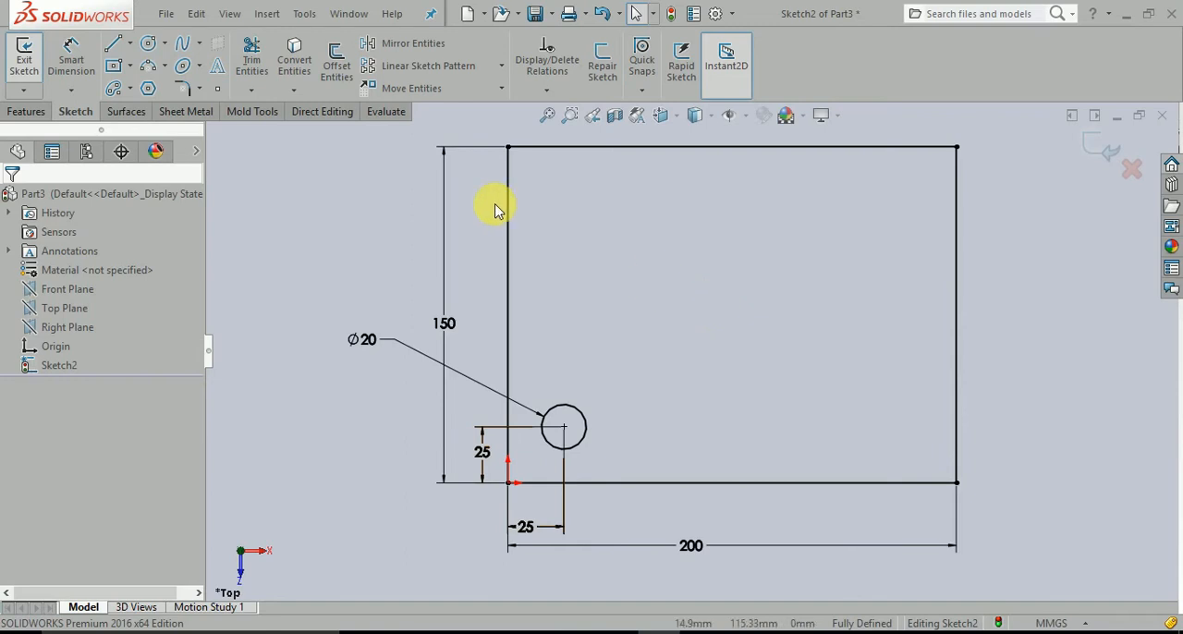
Start a Linear Sketch Pattern and choose the 20 mm circle as the entity to pattern.
click(445, 69)
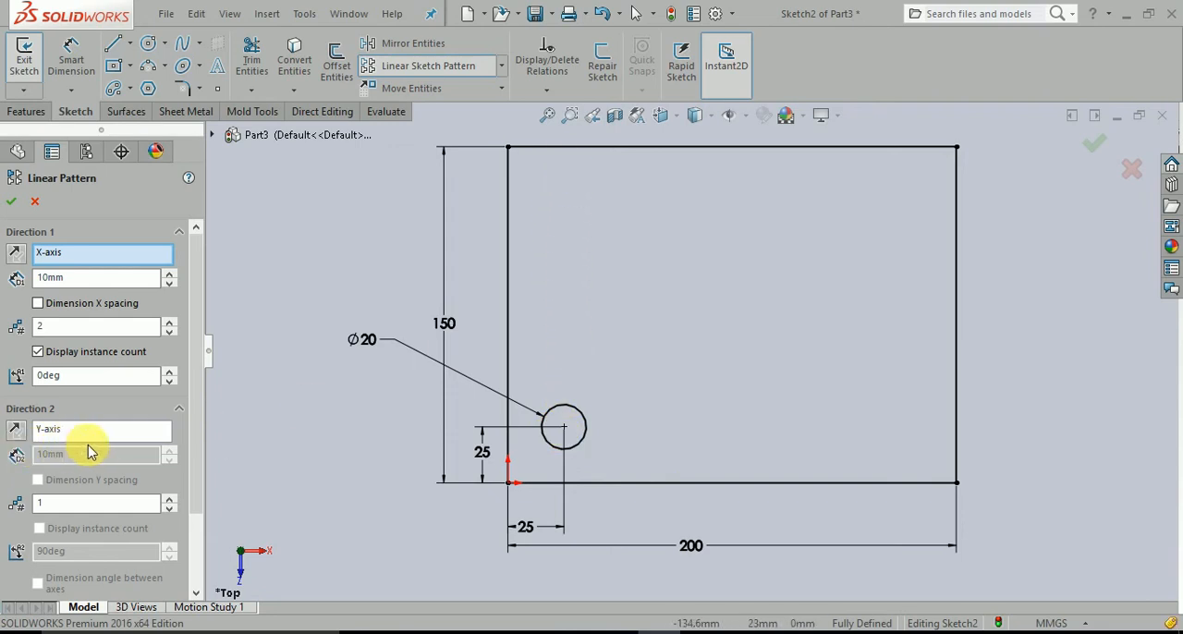
scroll(87, 449, down, 3)
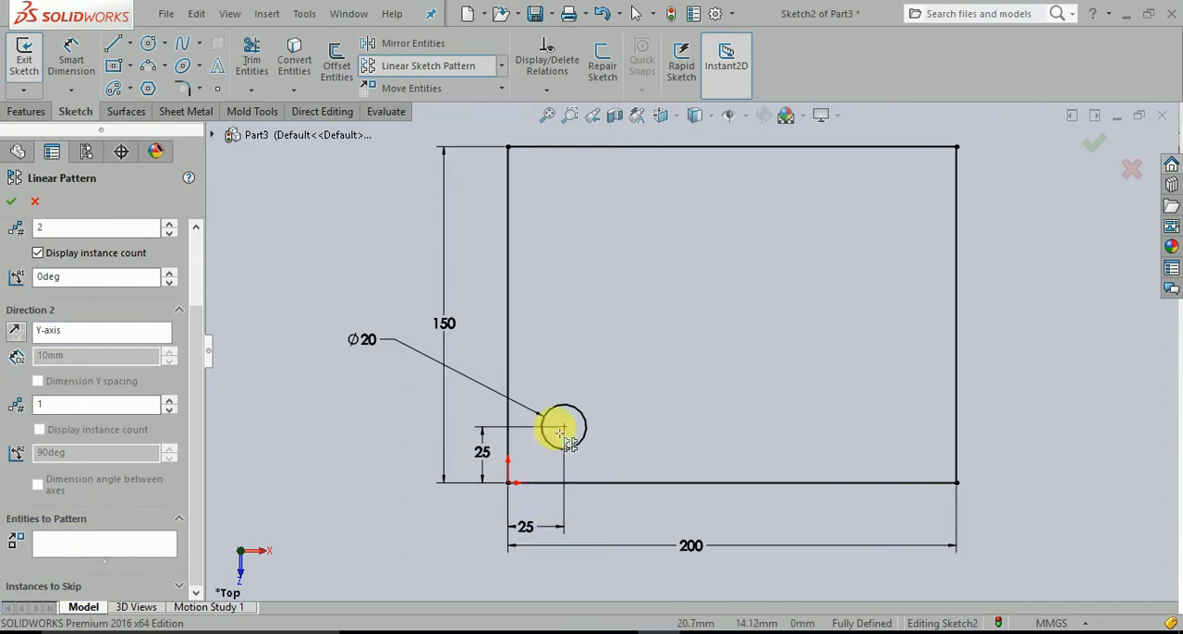
click(66, 547)
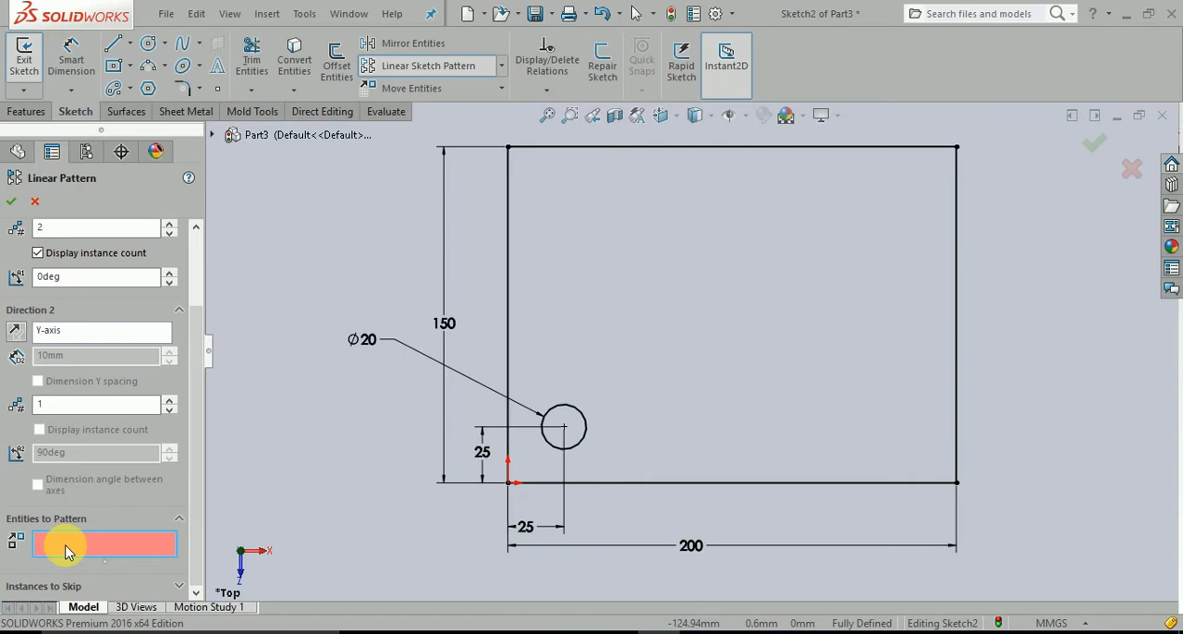
click(583, 438)
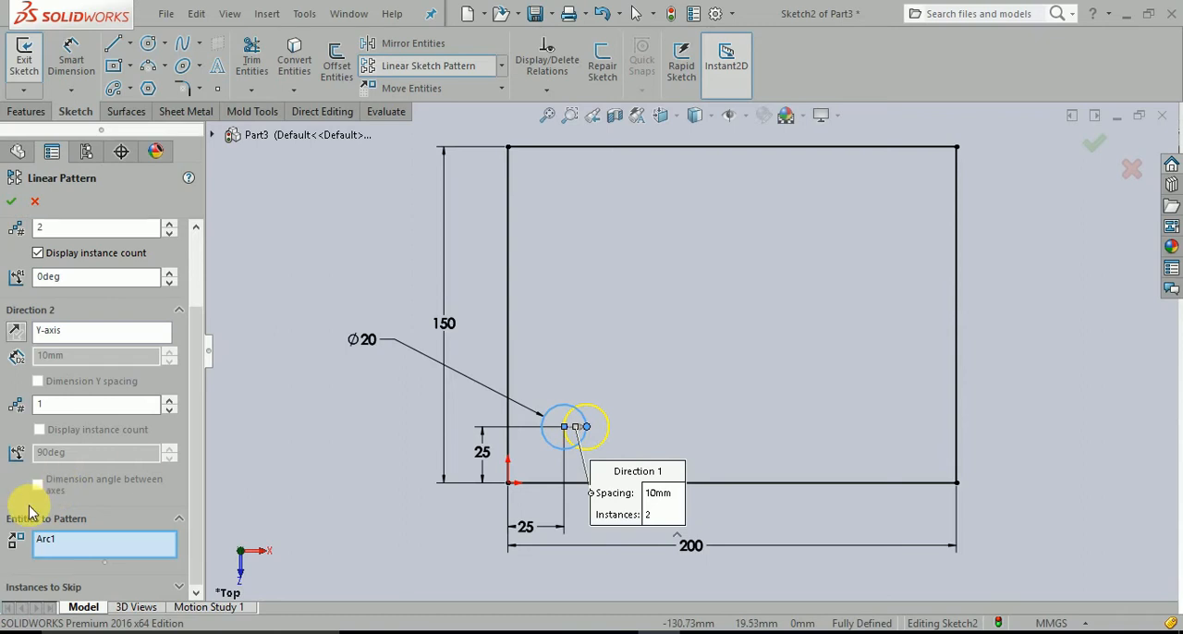
Set the pattern's spacing along the X-axis to 30 mm.
scroll(32, 513, up, 2)
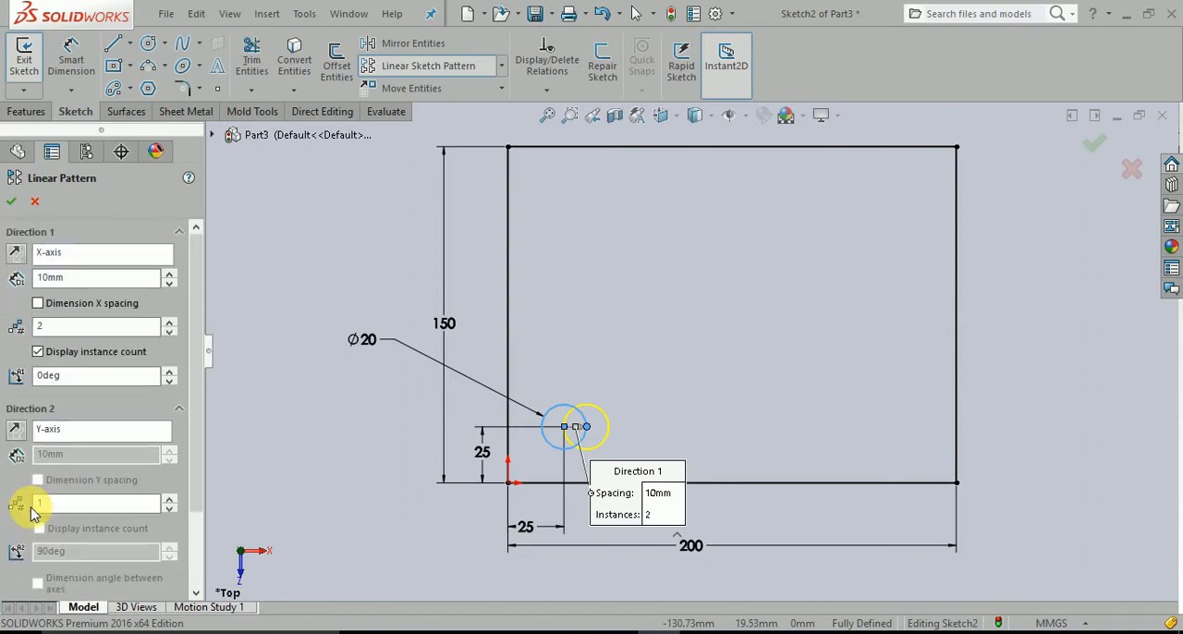
click(65, 277)
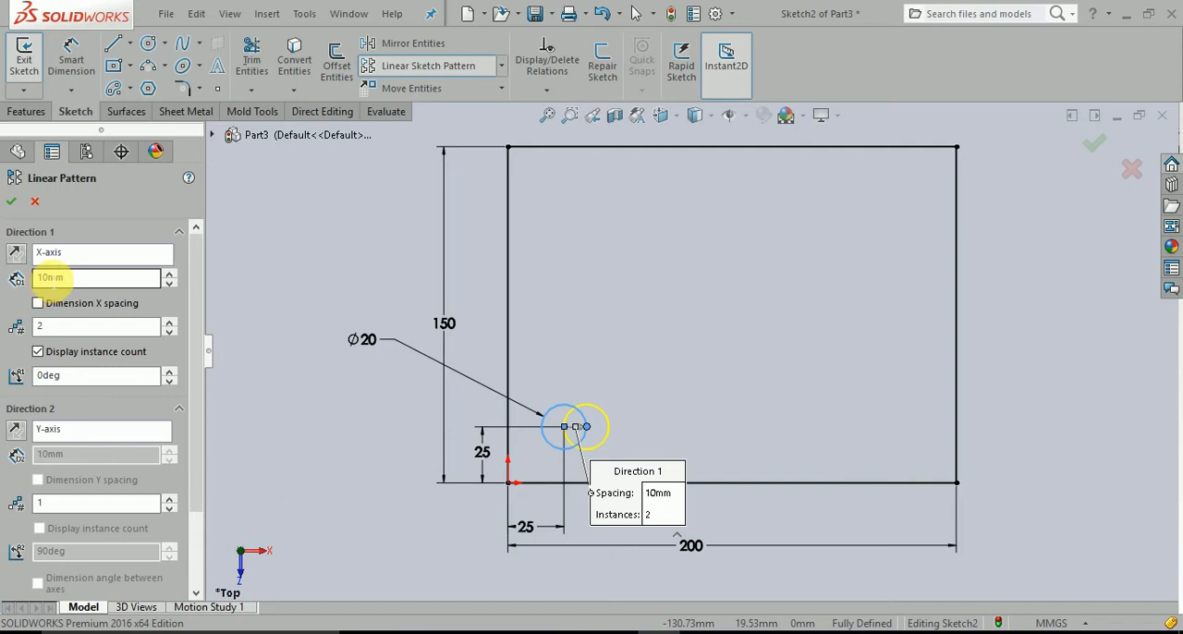
drag(93, 279, 11, 281)
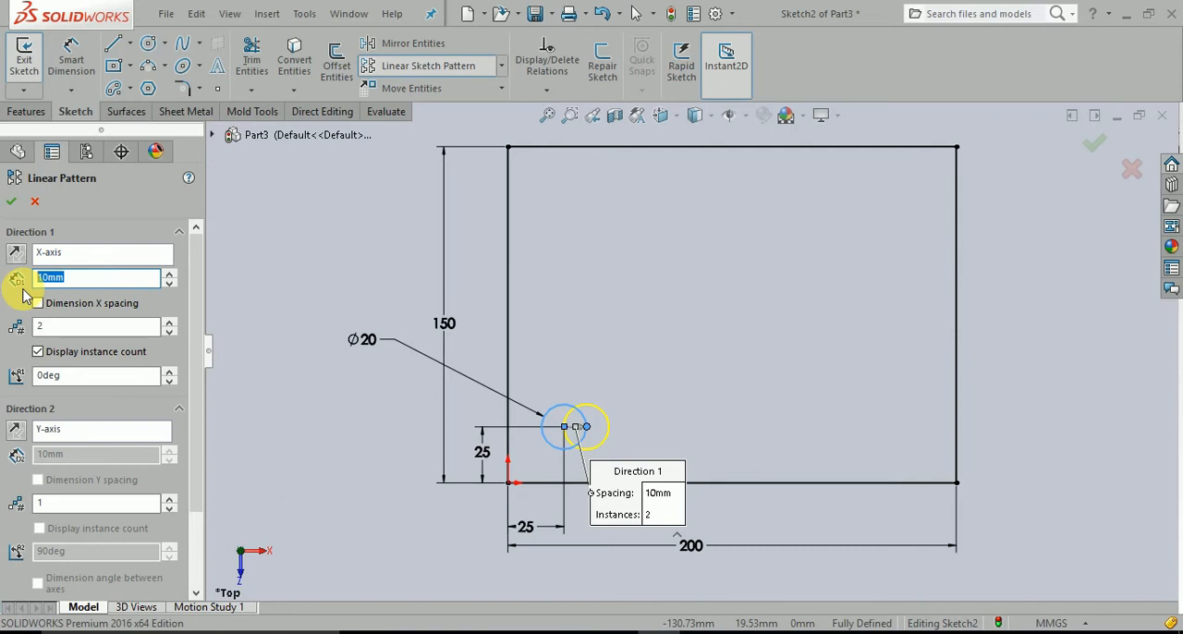
text(30)
click(17, 280)
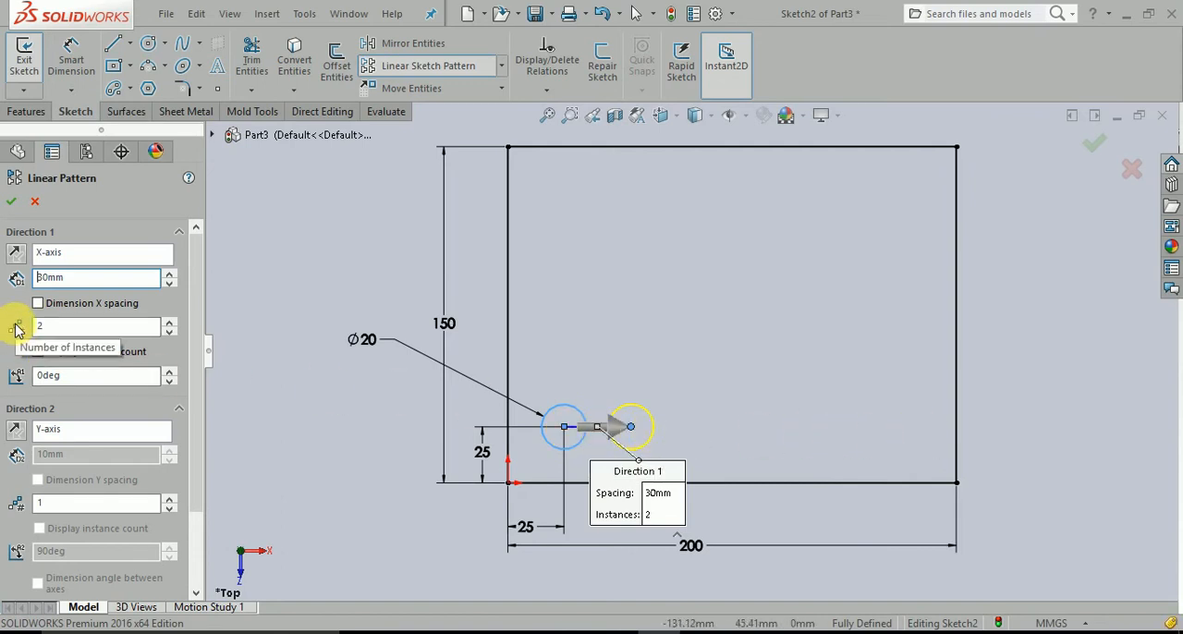
Set the number of pattern instances along the X-axis to 6, after trying 5.
double_click(61, 331)
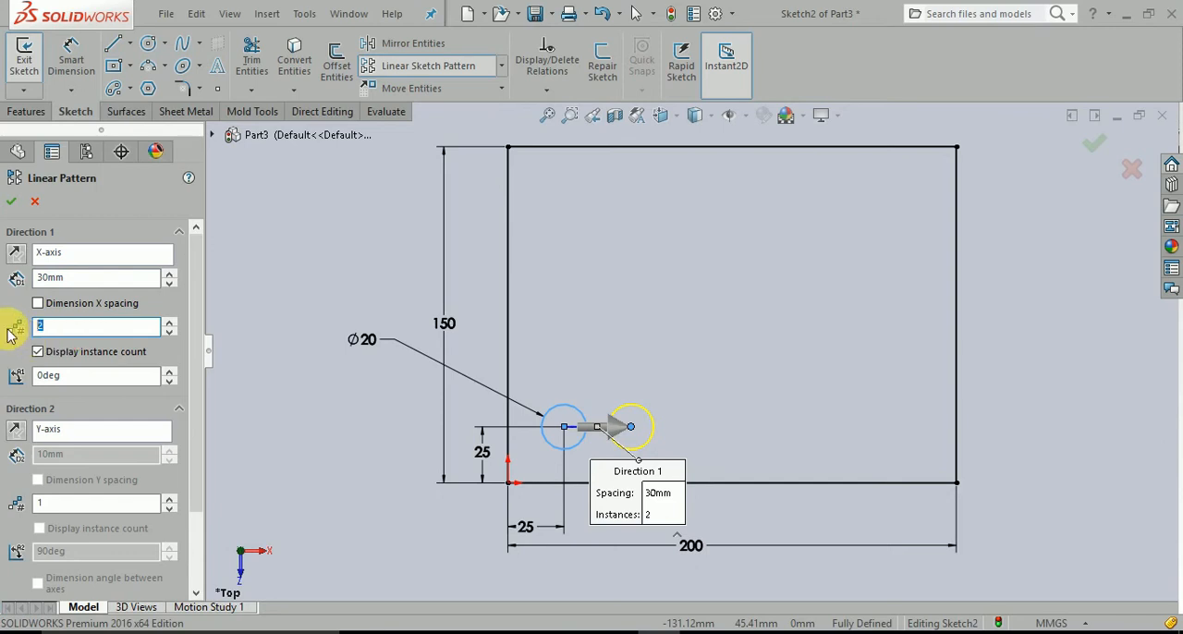
text(5)
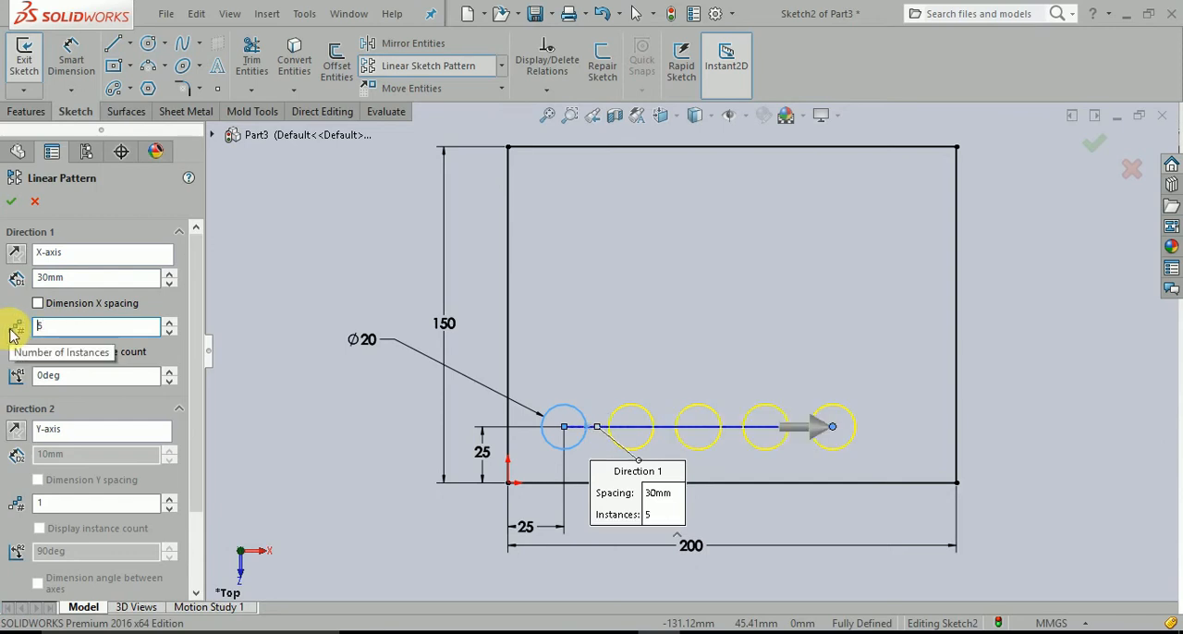
drag(103, 330, 11, 330)
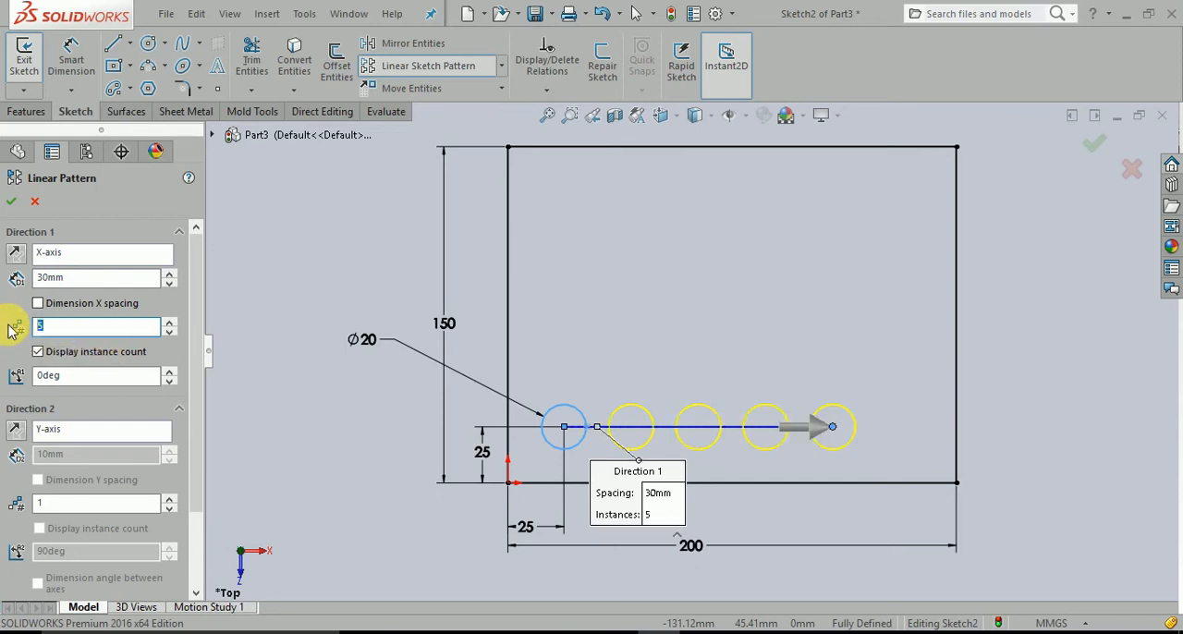
text(6)
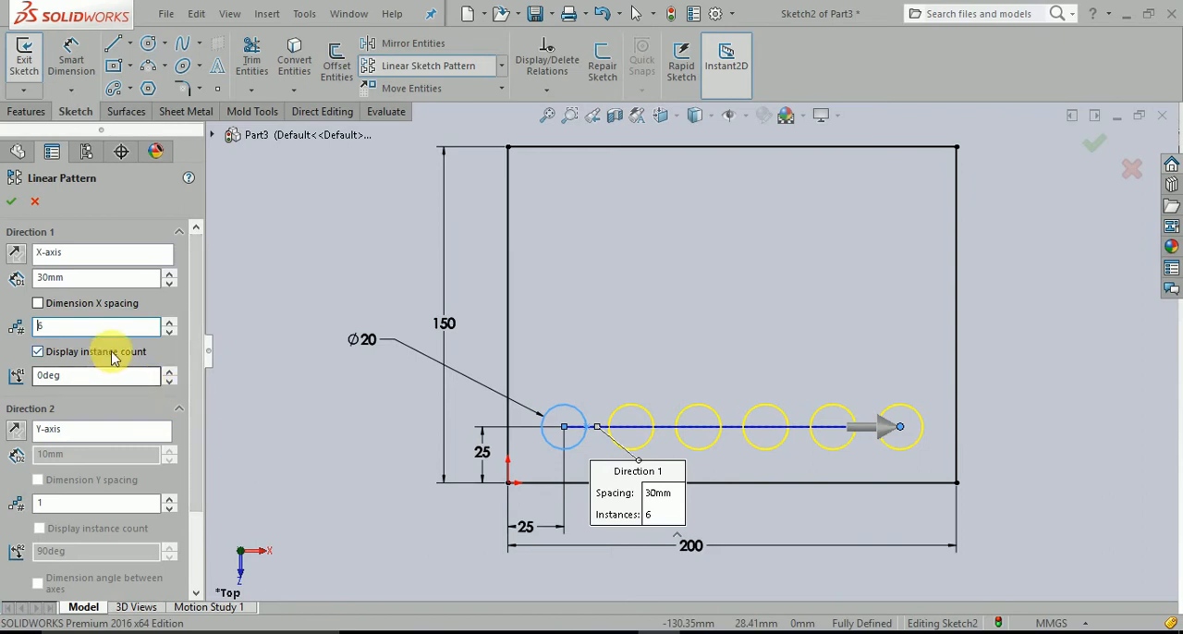
Set the number of pattern instances along the Y-axis to 5.
click(70, 431)
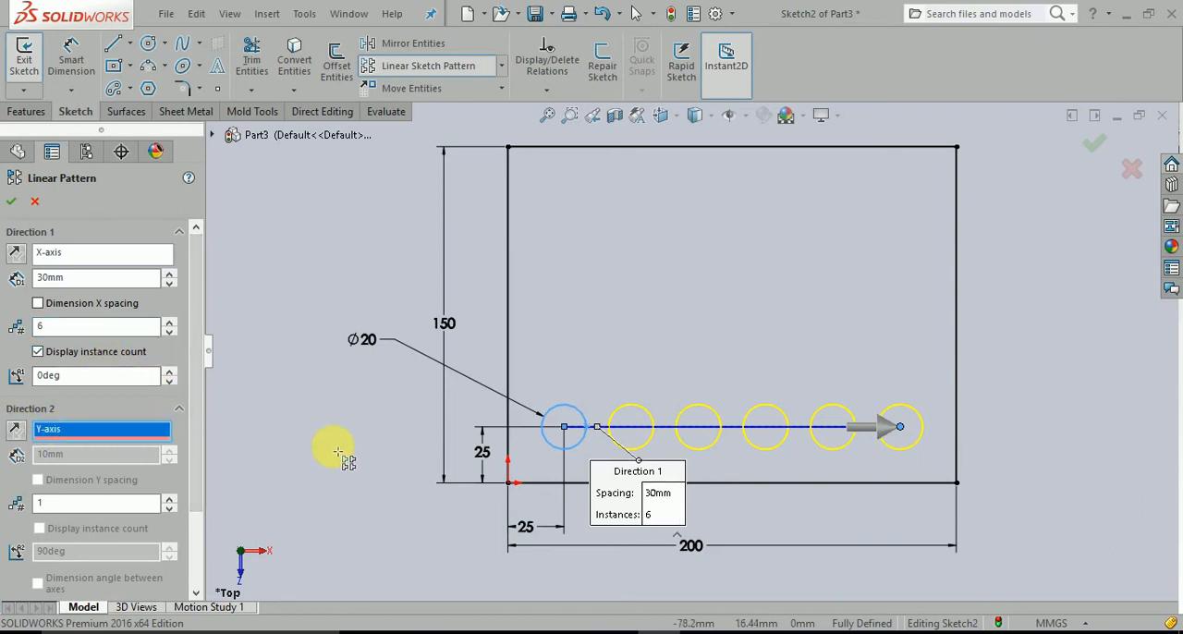
scroll(338, 453, down, 1)
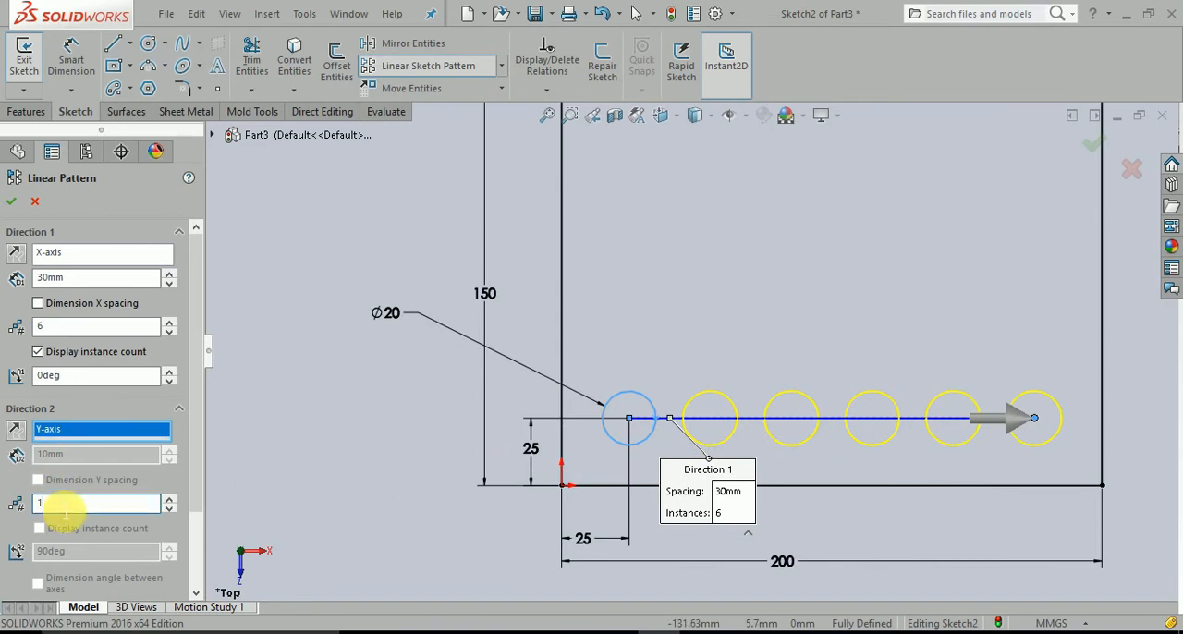
click(16, 430)
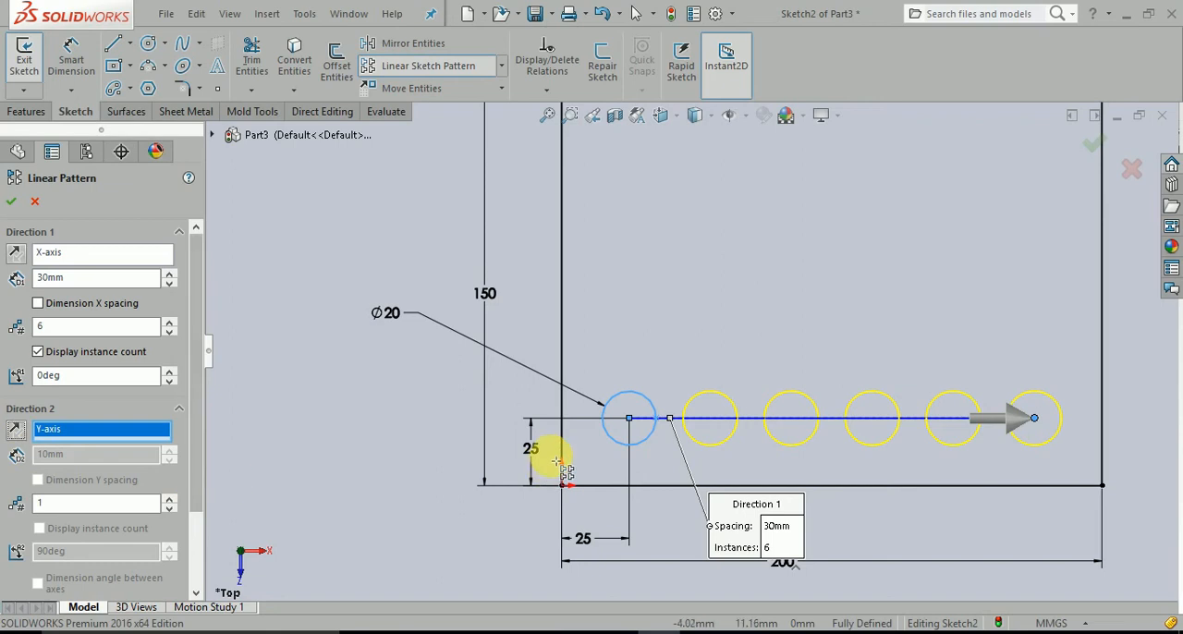
drag(197, 508, 193, 554)
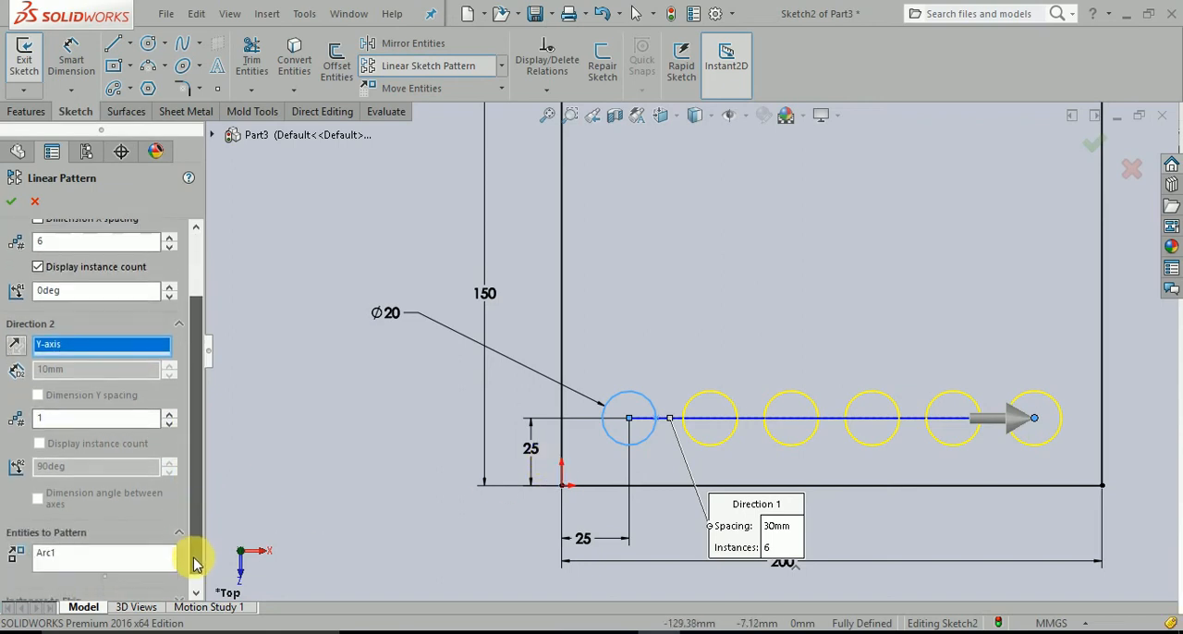
click(144, 564)
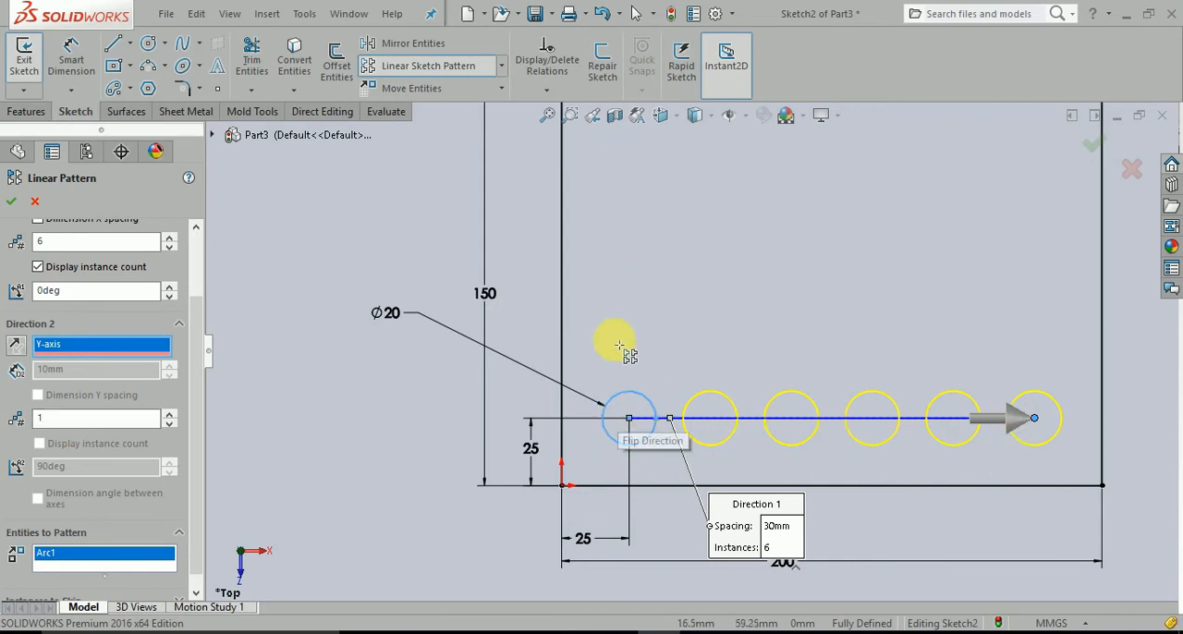
double_click(79, 420)
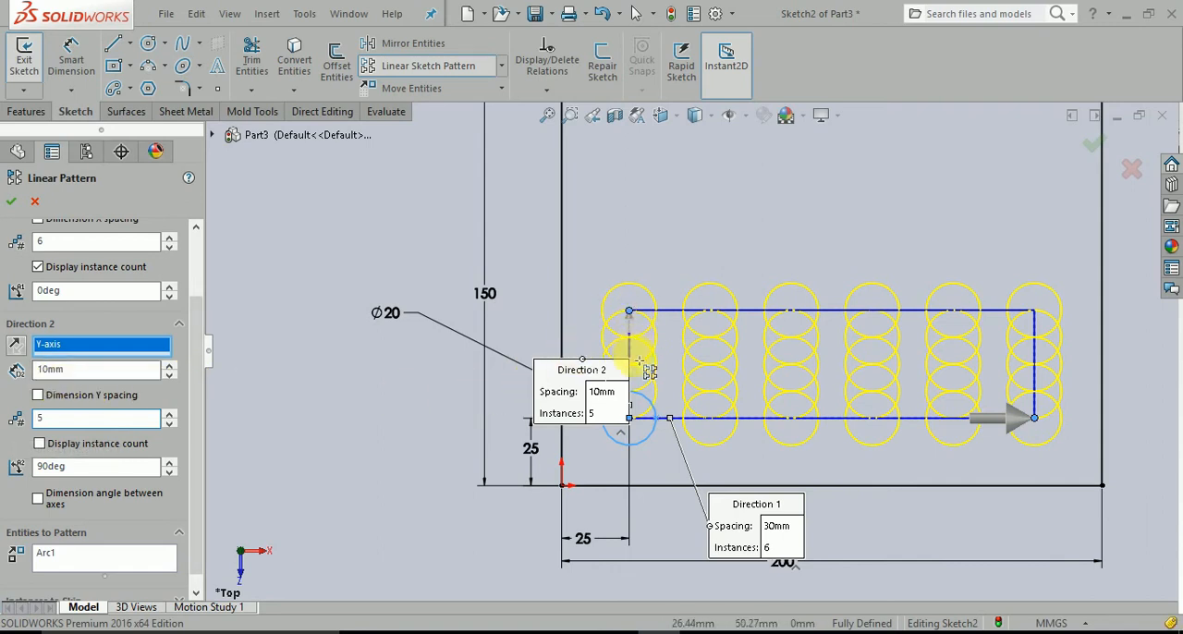
Try a spacing of 30 mm for the pattern along the Y-axis.
drag(89, 371, 11, 380)
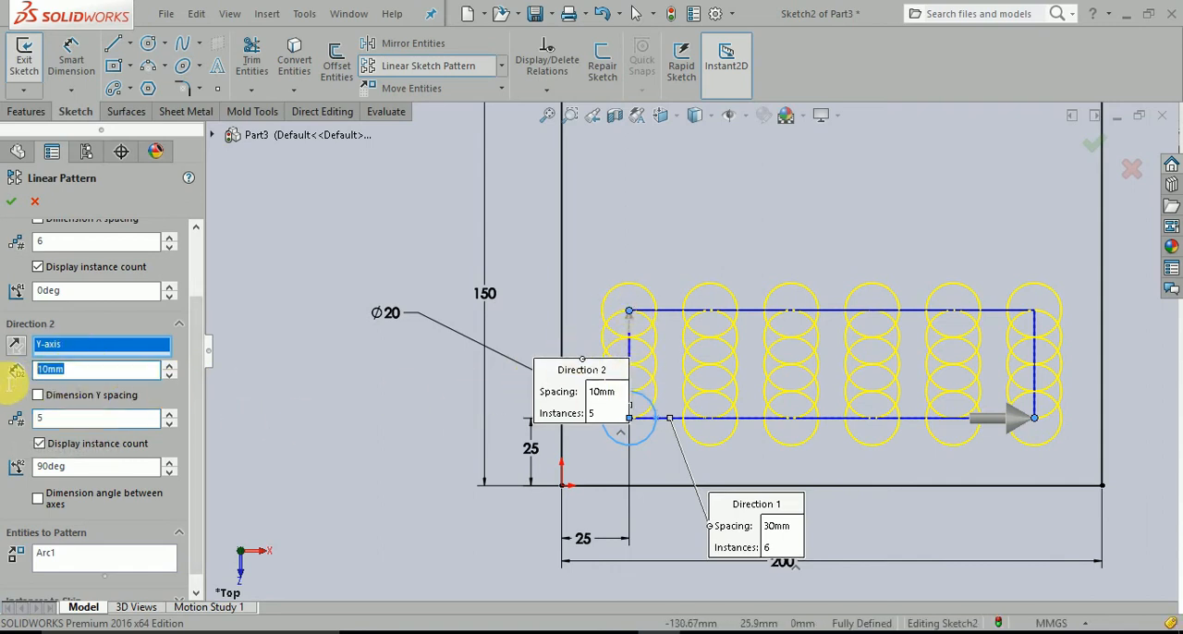
text(30)
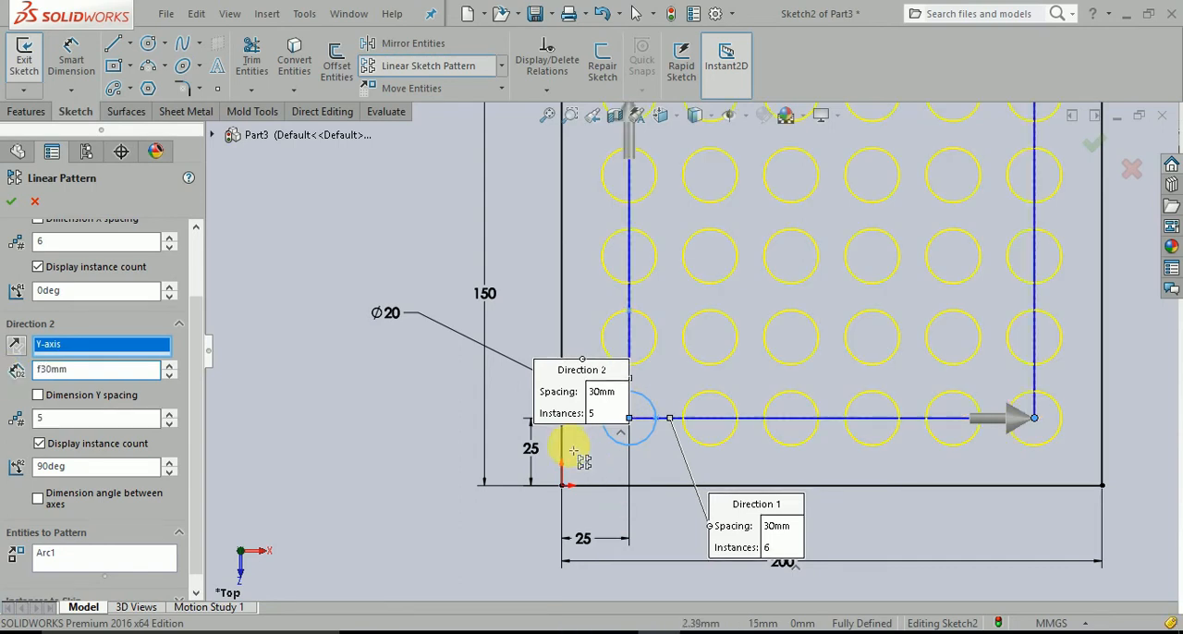
scroll(700, 338, up, 2)
scroll(714, 289, down, 1)
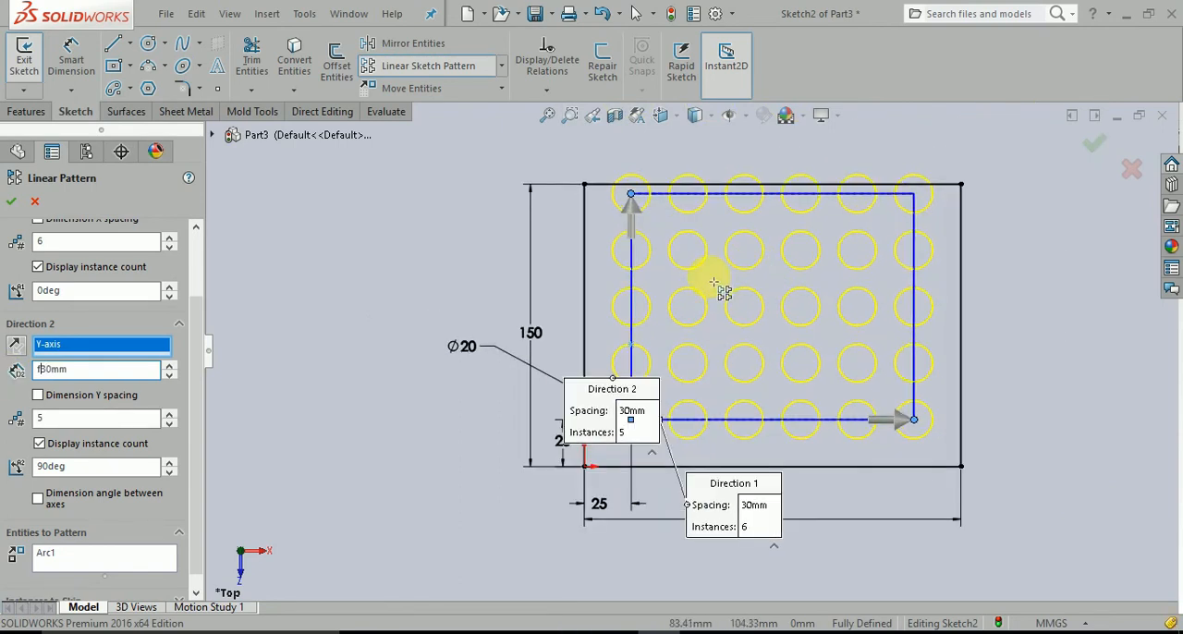
click(70, 421)
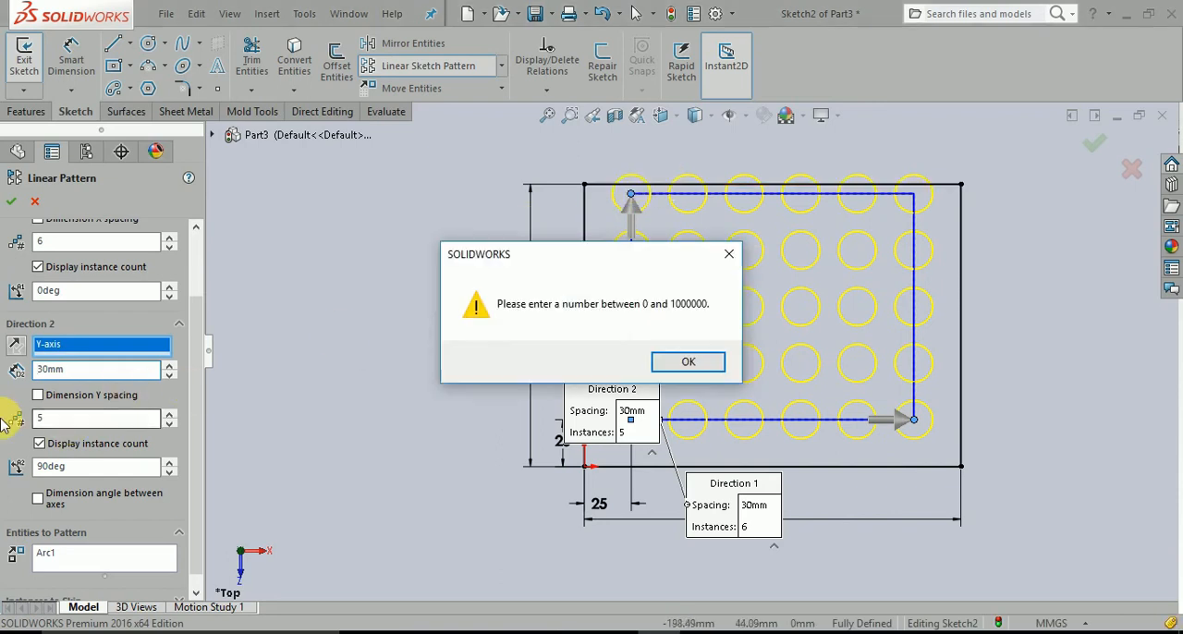
click(689, 362)
Set the pattern's spacing along the Y-axis to 25 mm and accept the linear pattern.
drag(83, 375, 3, 368)
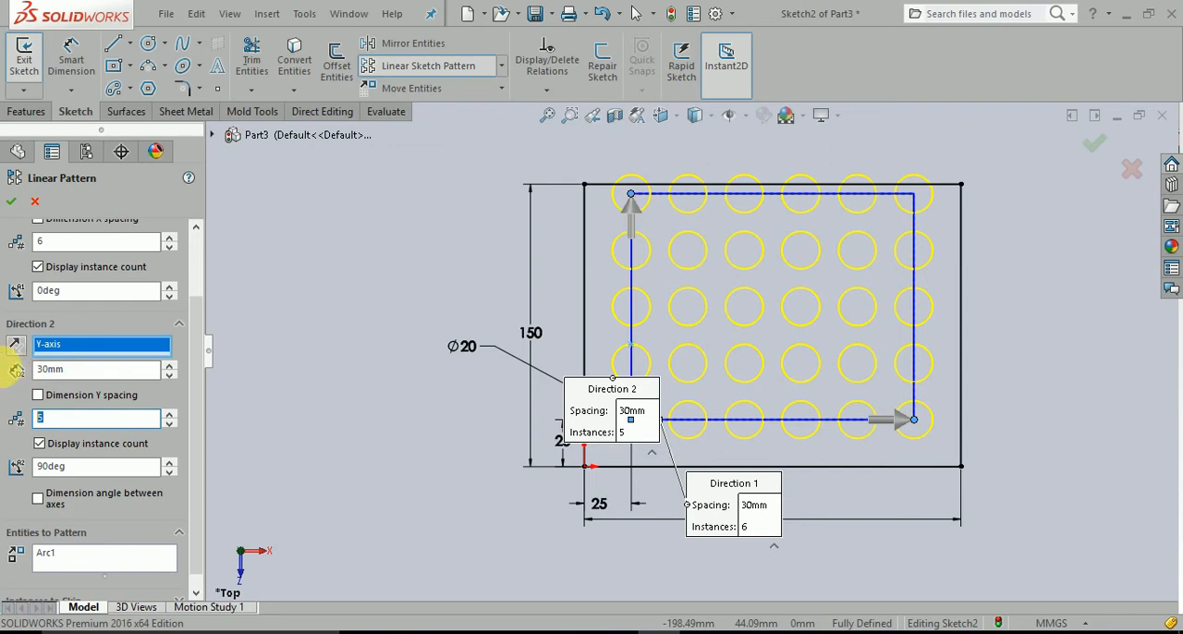
drag(92, 379, 50, 375)
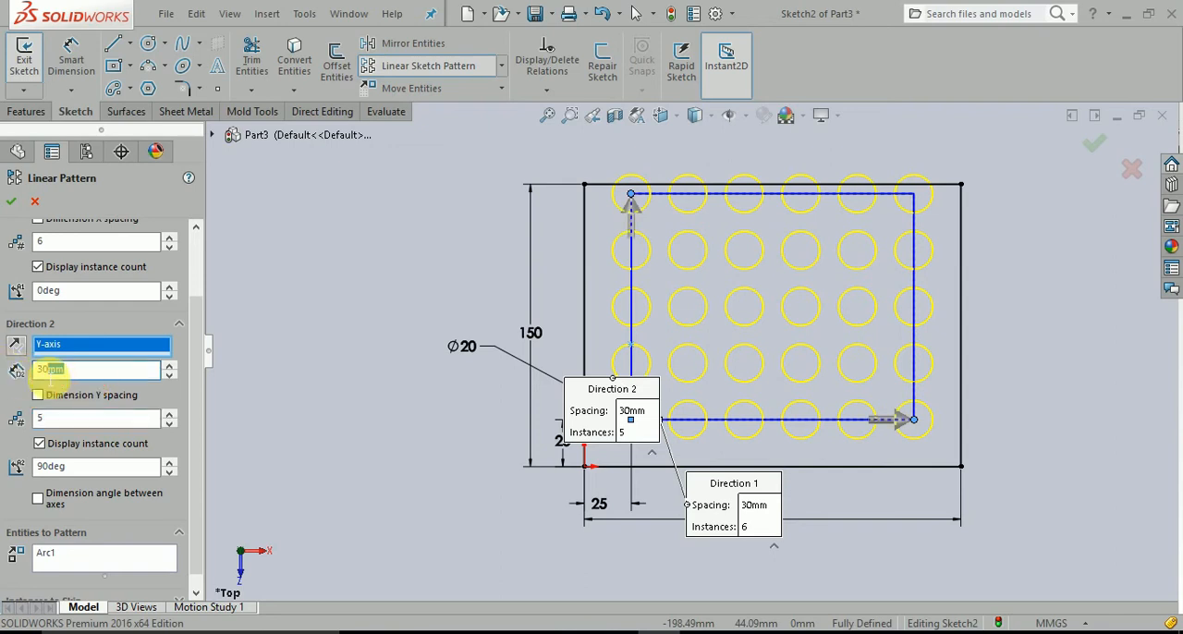
text(25)
key(Return)
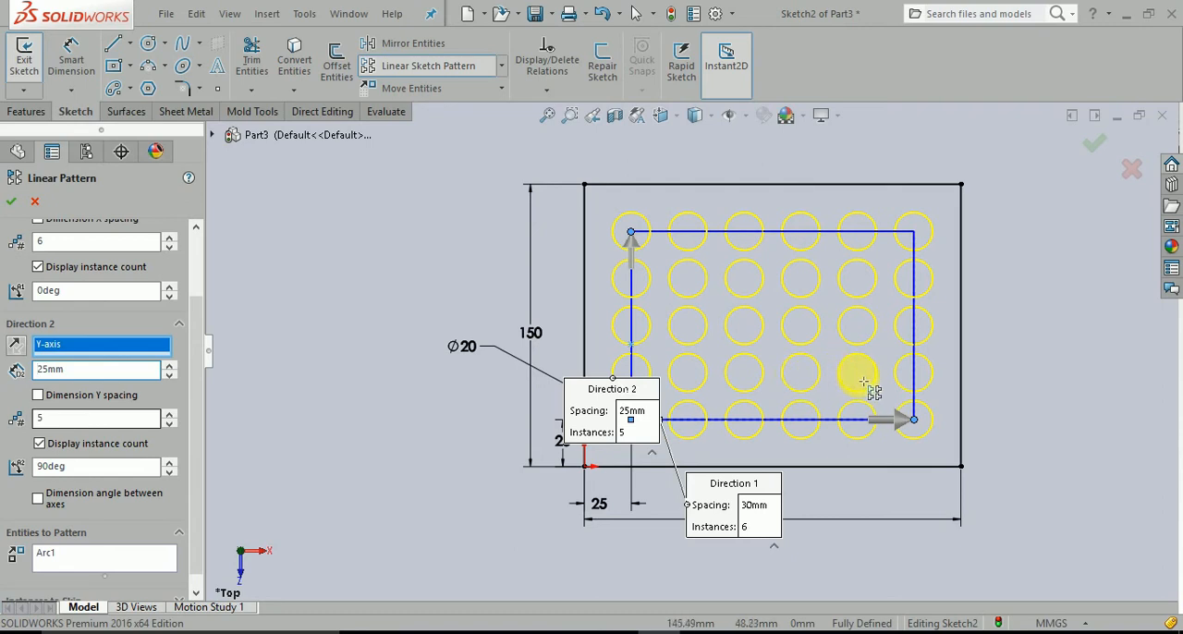
scroll(11, 305, up, 2)
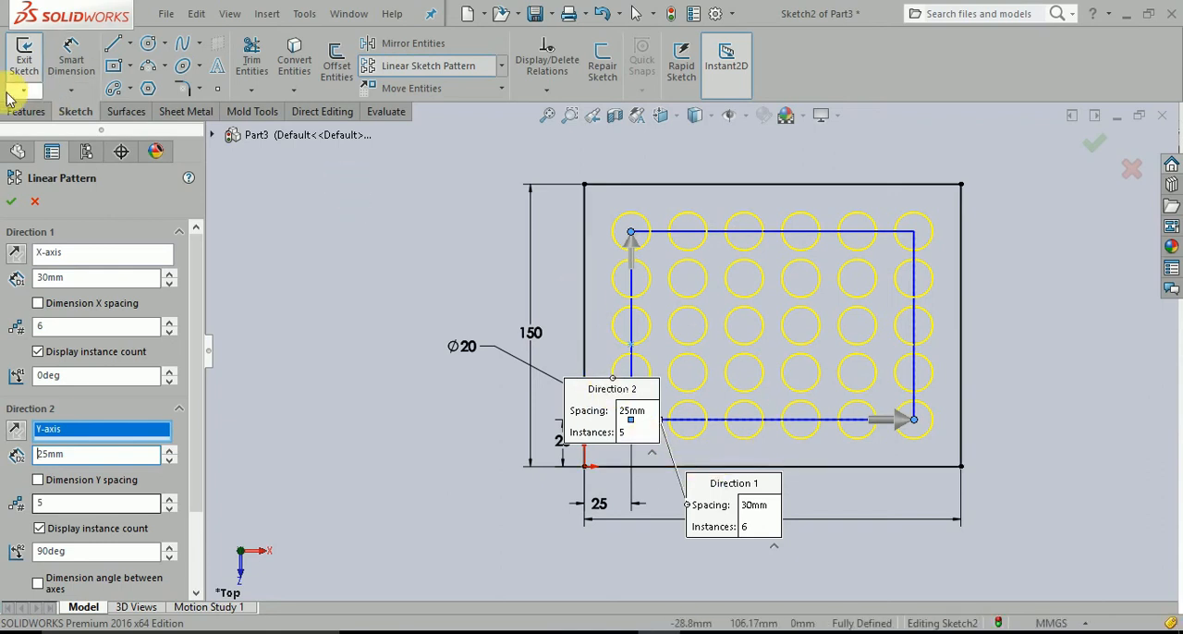
click(14, 203)
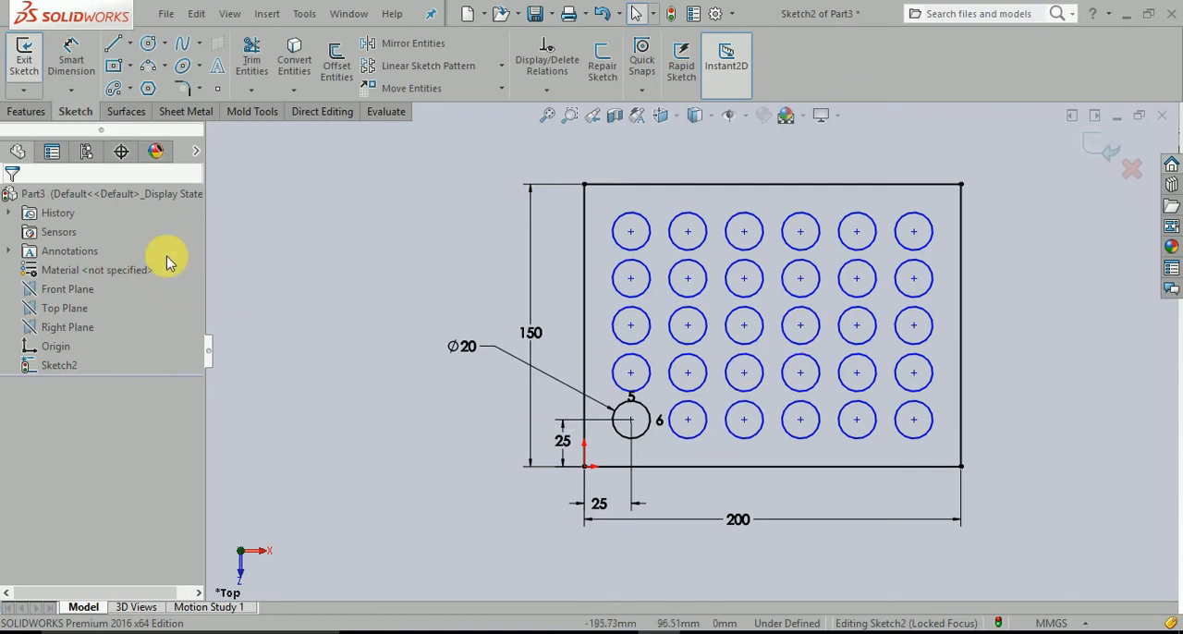
Shift the centre of the last circle in the bottom row slightly to test whether the pattern can still move.
click(673, 433)
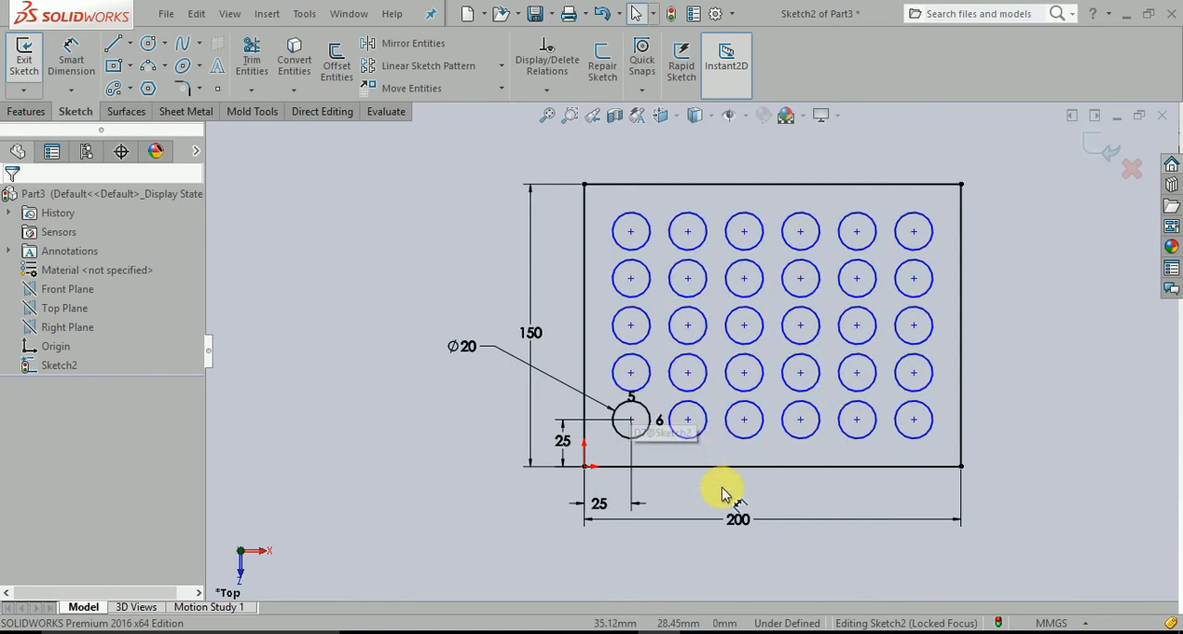
scroll(856, 335, up, 1)
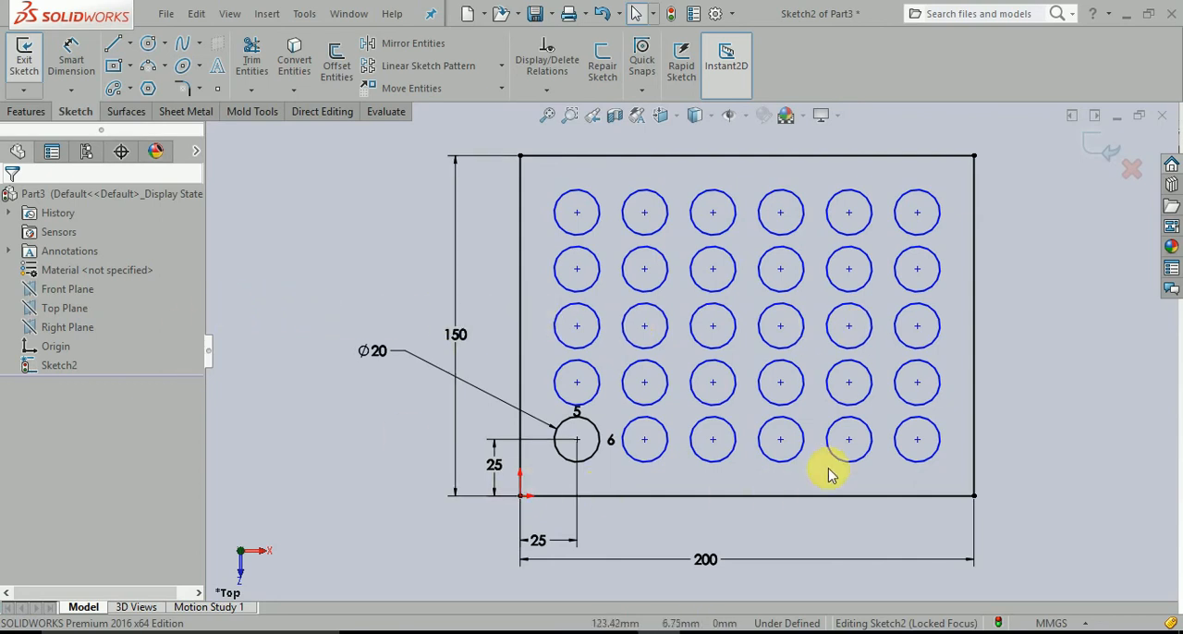
click(919, 441)
mouse_move(919, 428)
mouse_down()
mouse_move(916, 383)
mouse_move(928, 439)
mouse_move(915, 448)
mouse_up()
click(1017, 443)
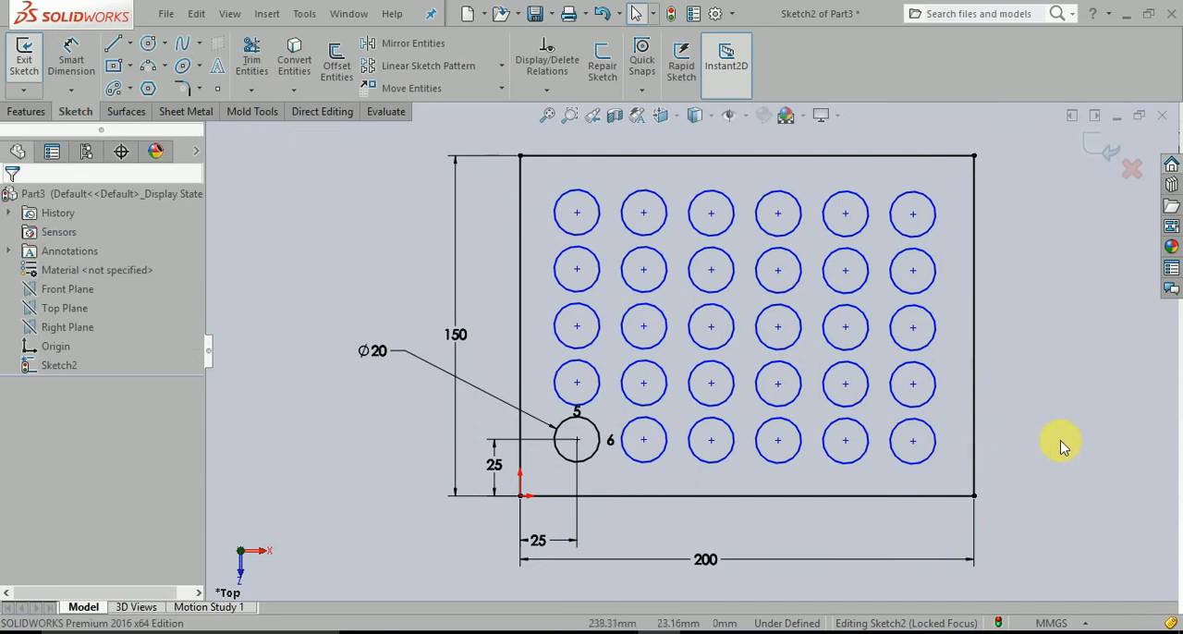
Add a horizontal relation between the centres of the last two circles in the bottom row.
click(914, 442)
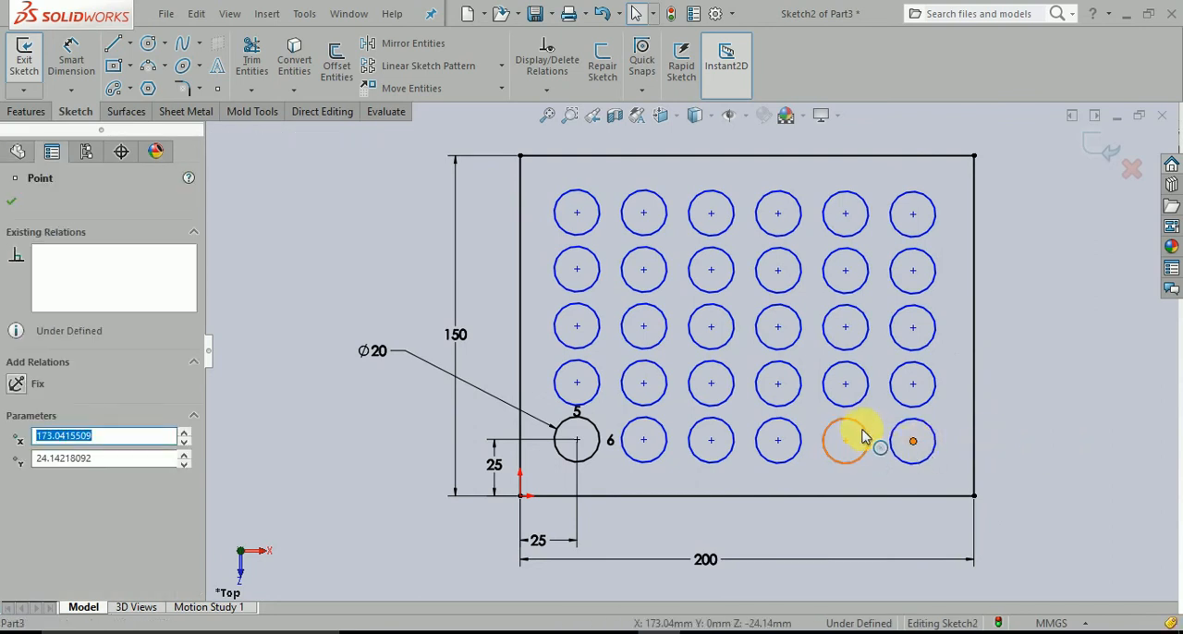
ctrl+click(849, 444)
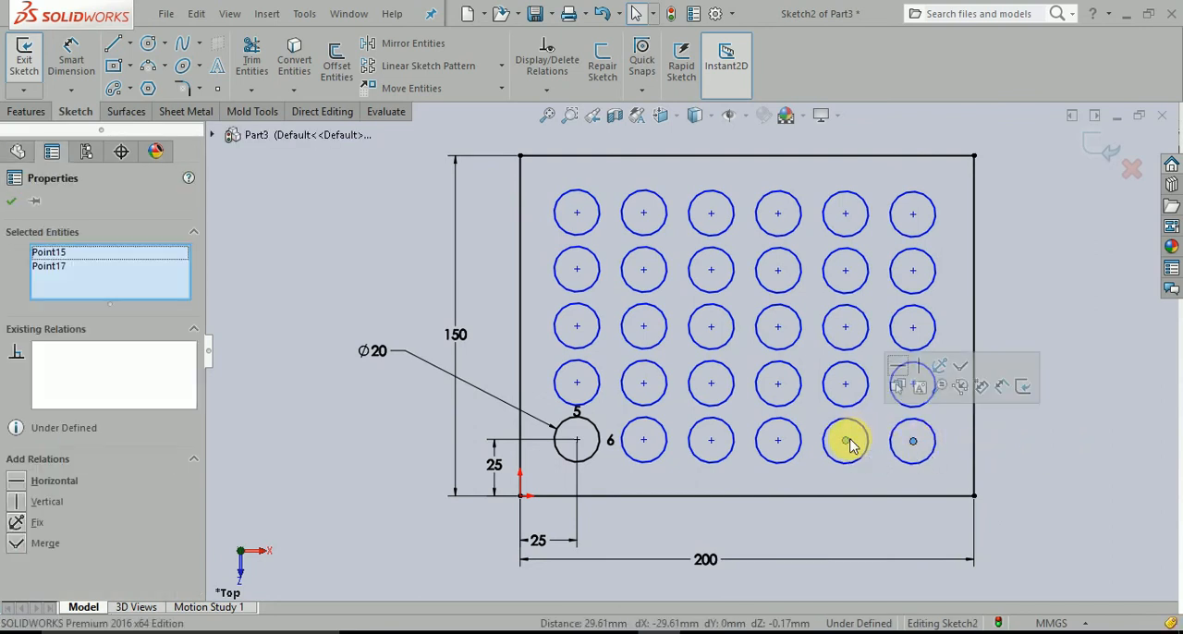
click(904, 368)
click(1051, 470)
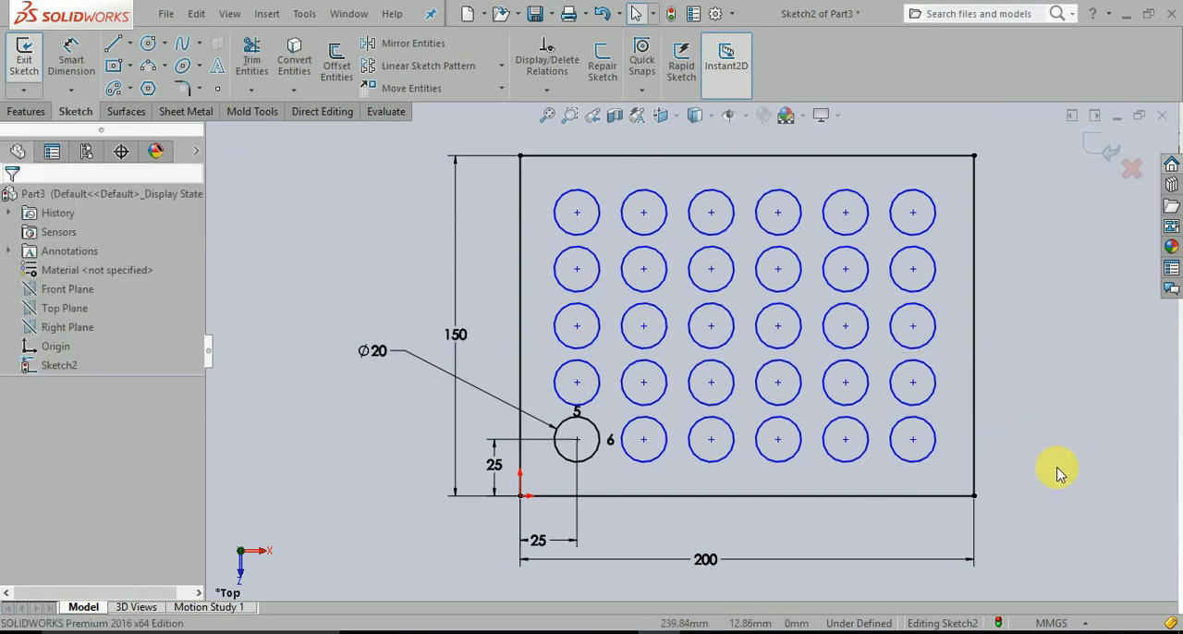
Add a horizontal relation across the centres of the first five circles in the bottom row.
click(846, 440)
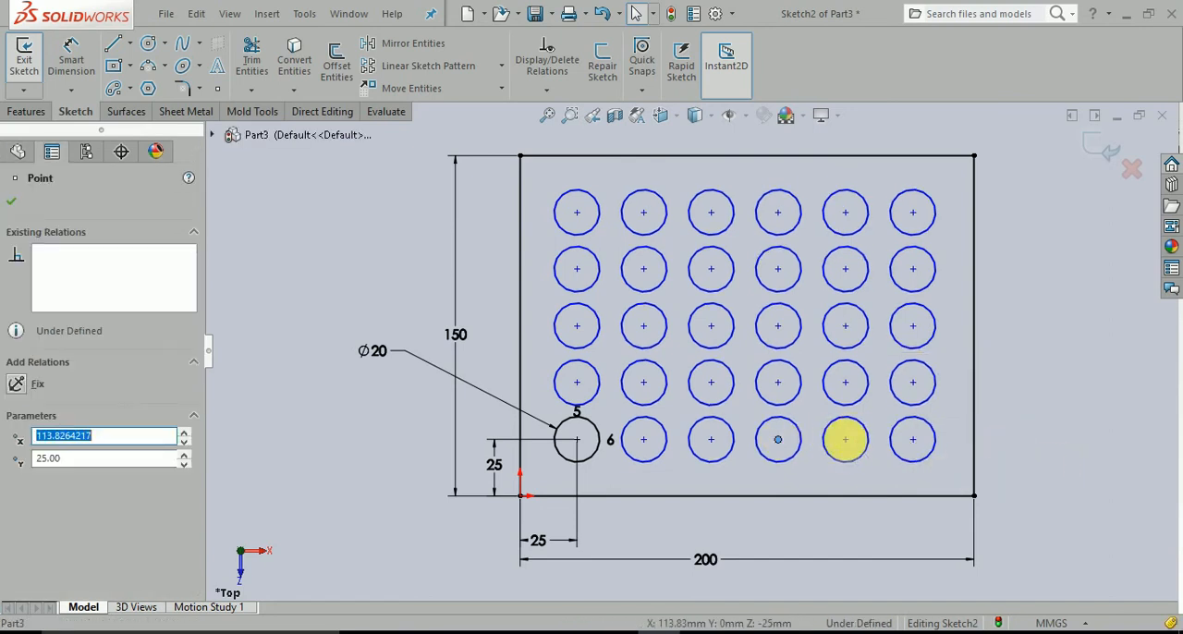
ctrl+click(778, 440)
ctrl+click(709, 441)
ctrl+click(645, 440)
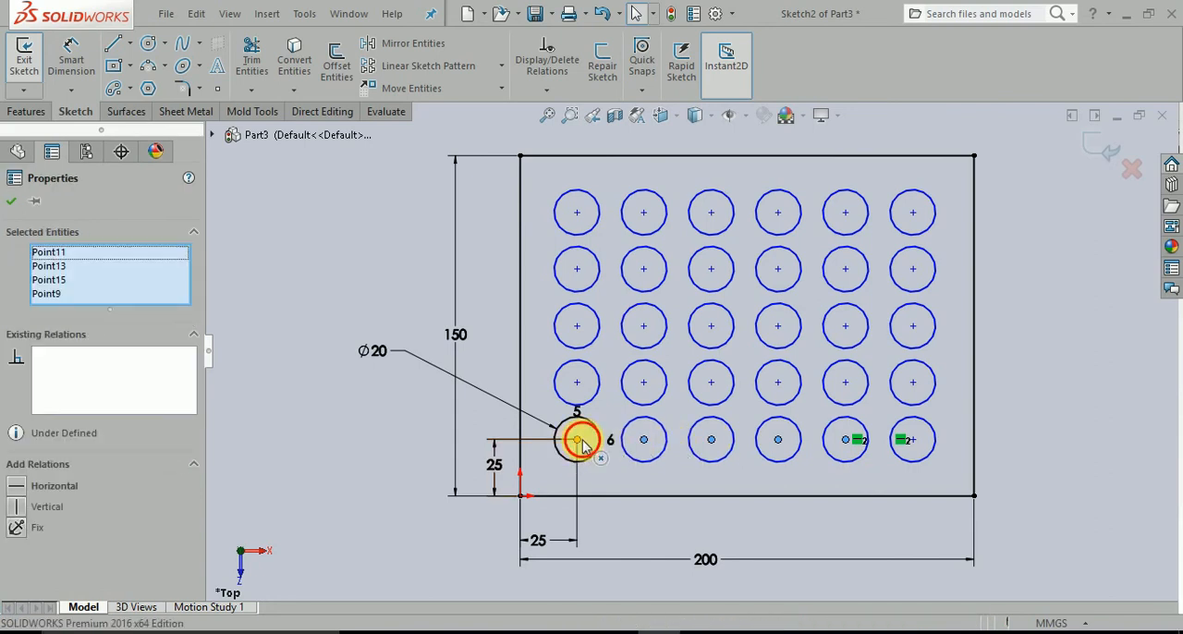
ctrl+click(581, 442)
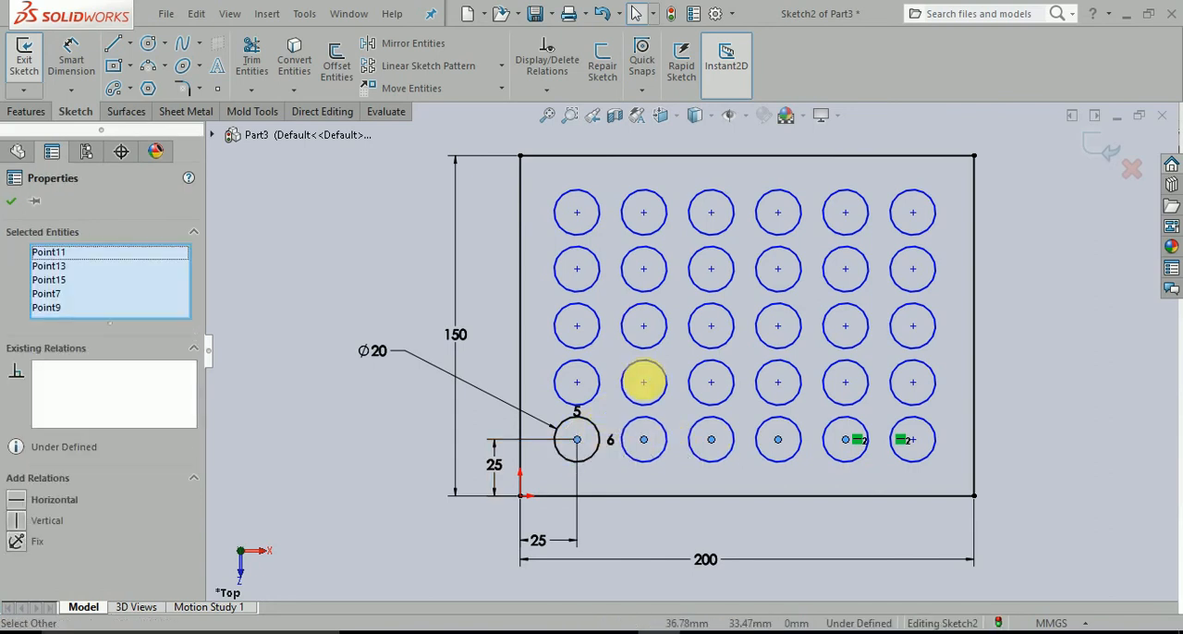
click(439, 430)
Dimension the last bottom-row circle's centre 30 mm horizontally from the rectangle's lower-right corner.
mouse_move(914, 444)
mouse_down()
mouse_move(893, 441)
mouse_move(906, 440)
mouse_up()
click(1051, 438)
right_drag(1051, 438, 1059, 366)
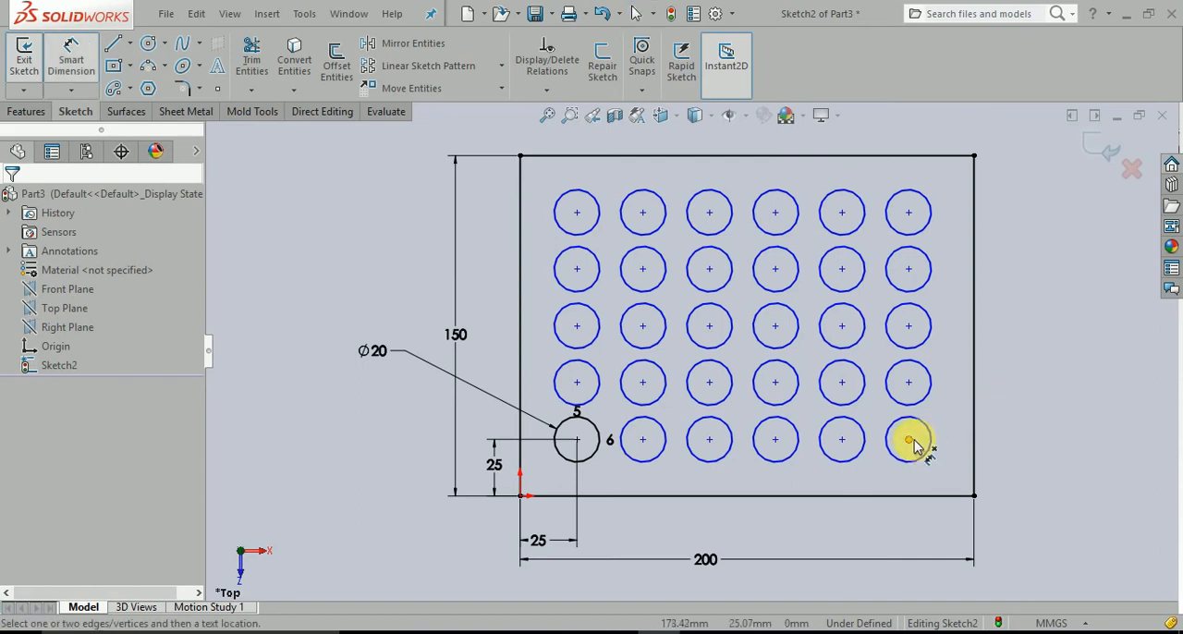
click(914, 444)
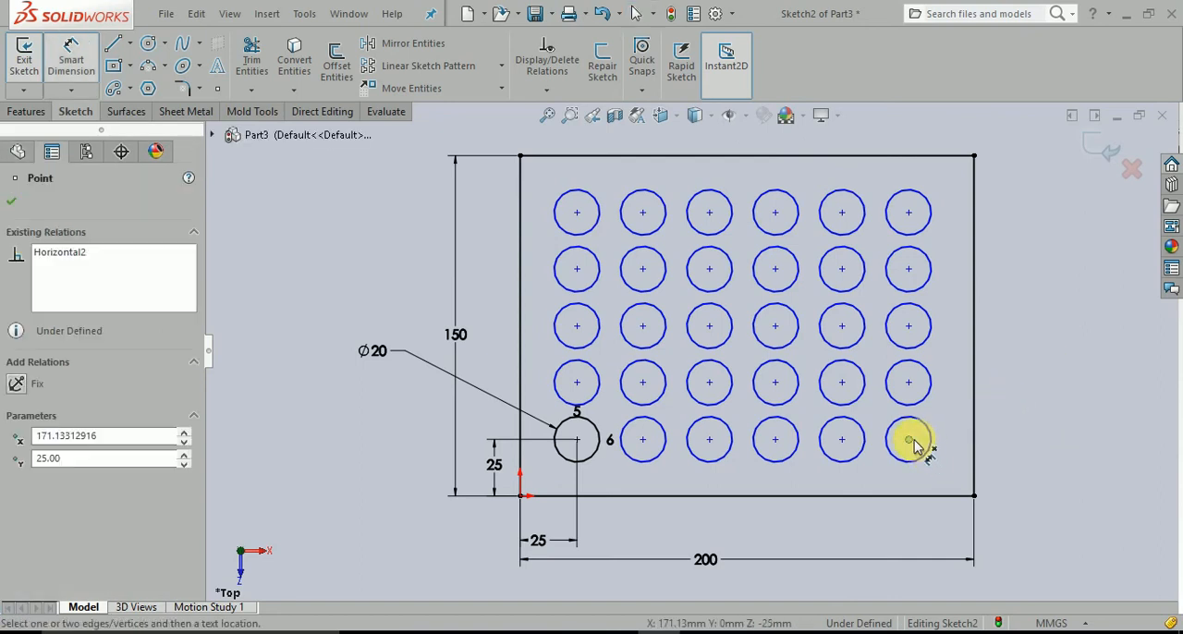
click(972, 500)
click(961, 525)
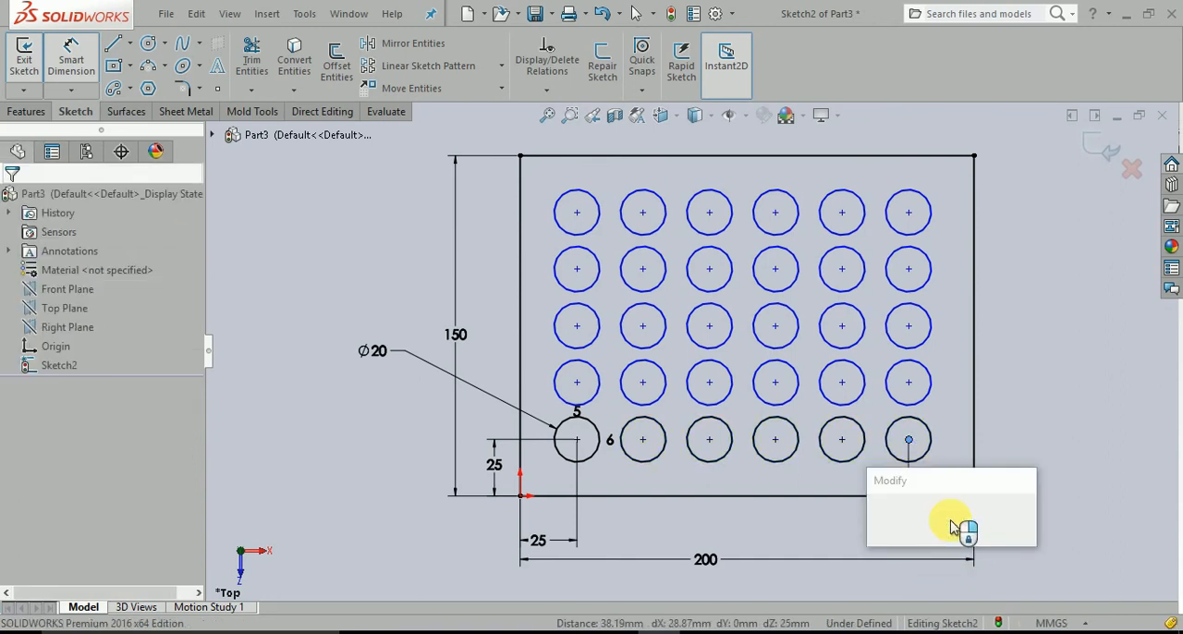
text(30)
key(Return)
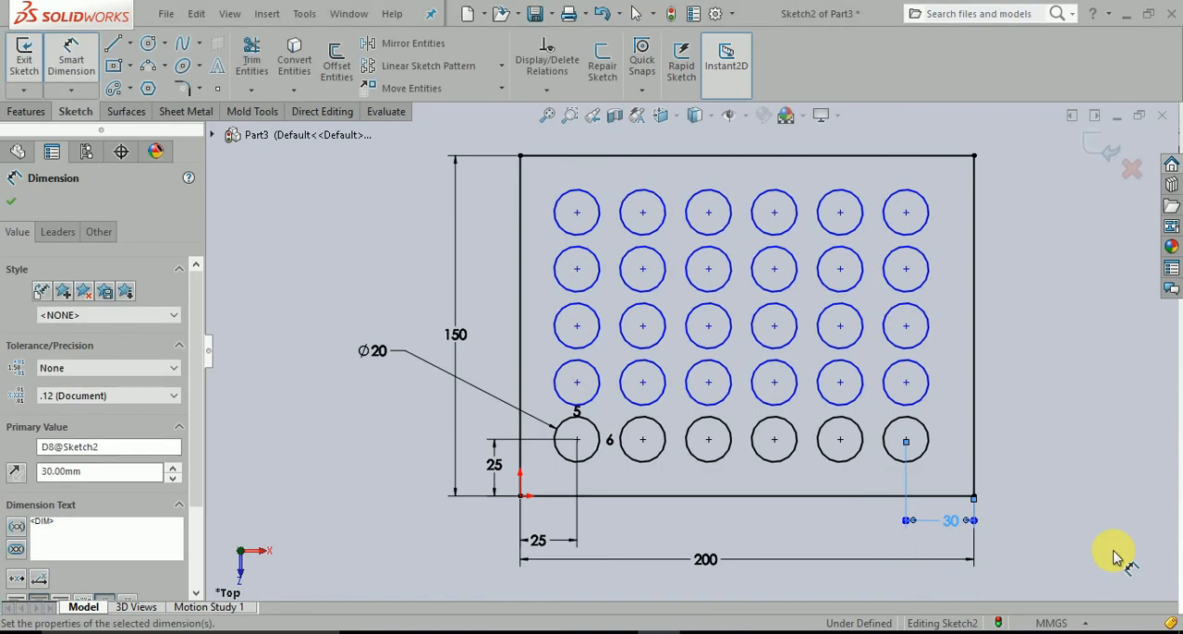
key(Escape)
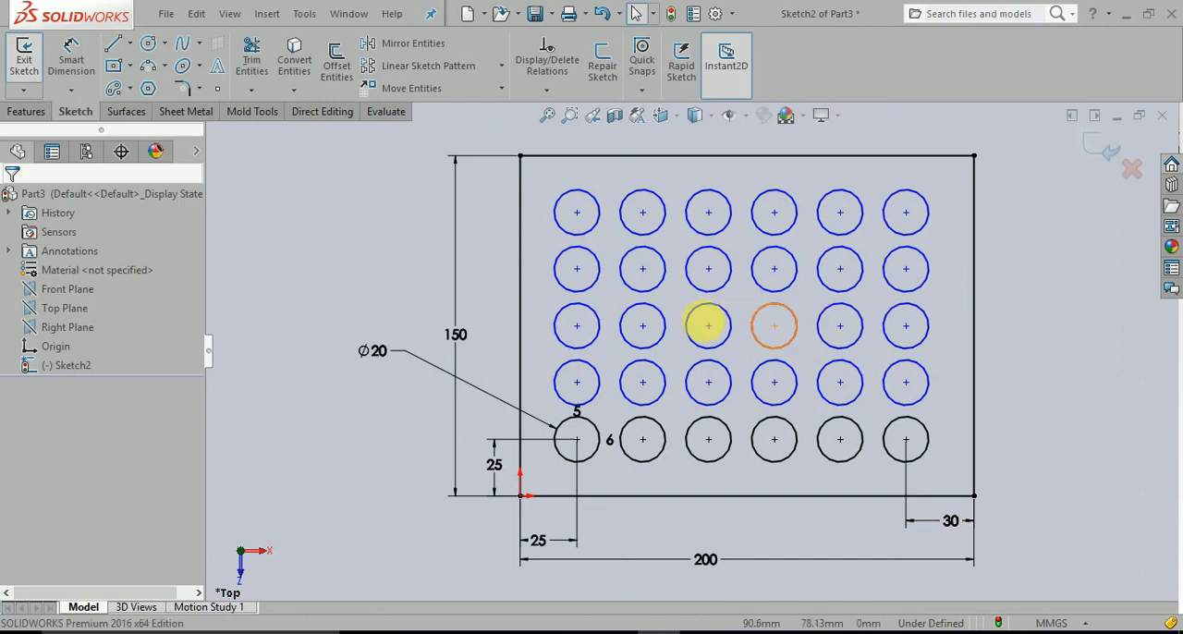
Add a vertical relation across the centres of all five circles in the rightmost column.
mouse_move(907, 213)
mouse_down()
mouse_move(899, 182)
mouse_move(909, 213)
mouse_up()
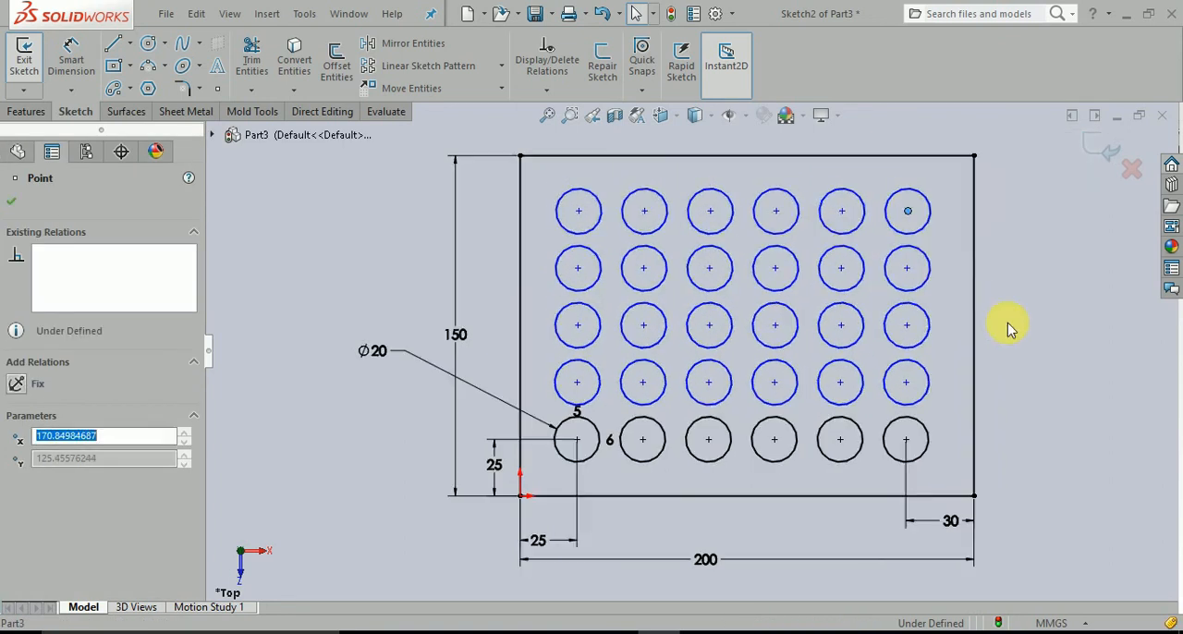
click(1004, 324)
click(908, 212)
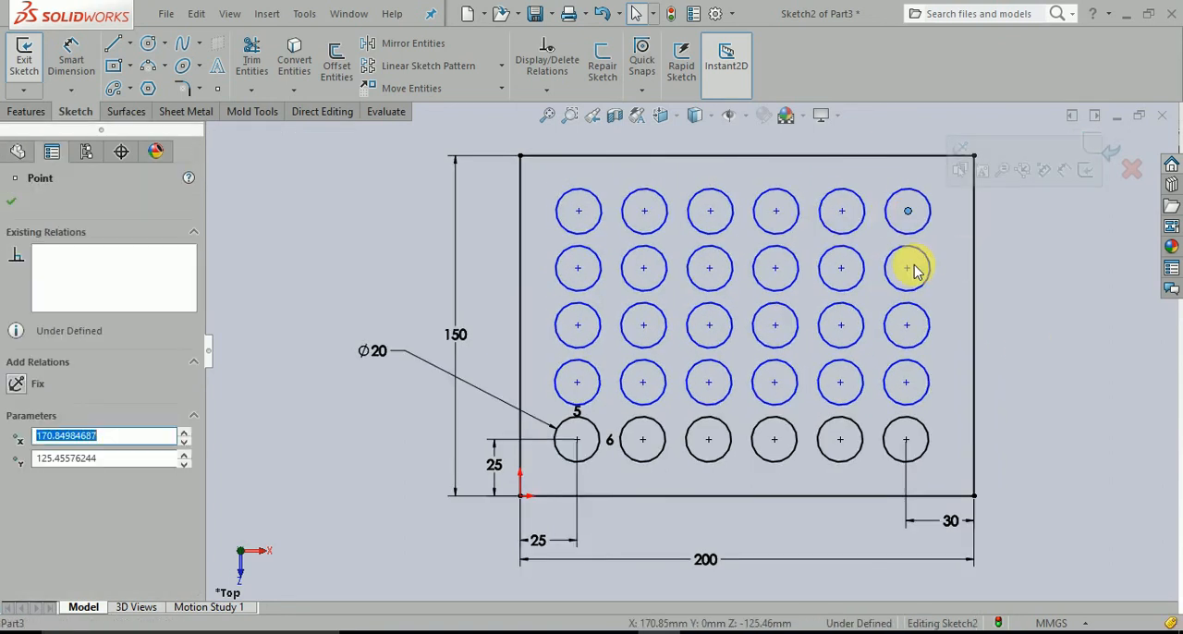
ctrl+click(908, 269)
ctrl+click(908, 325)
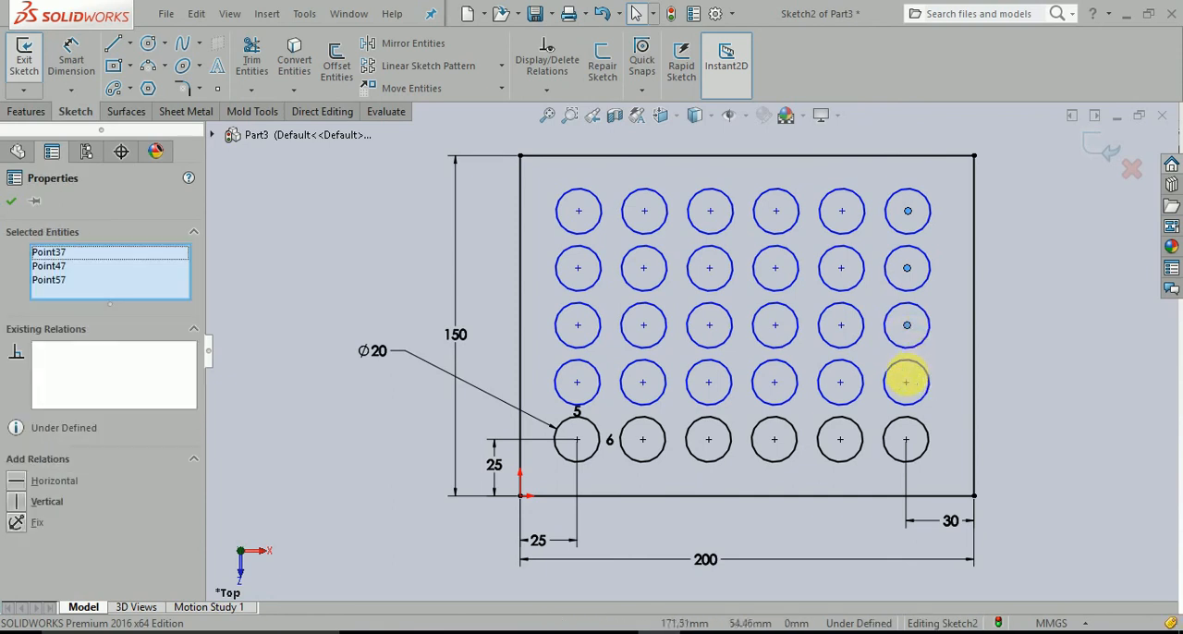
ctrl+click(906, 383)
ctrl+click(906, 439)
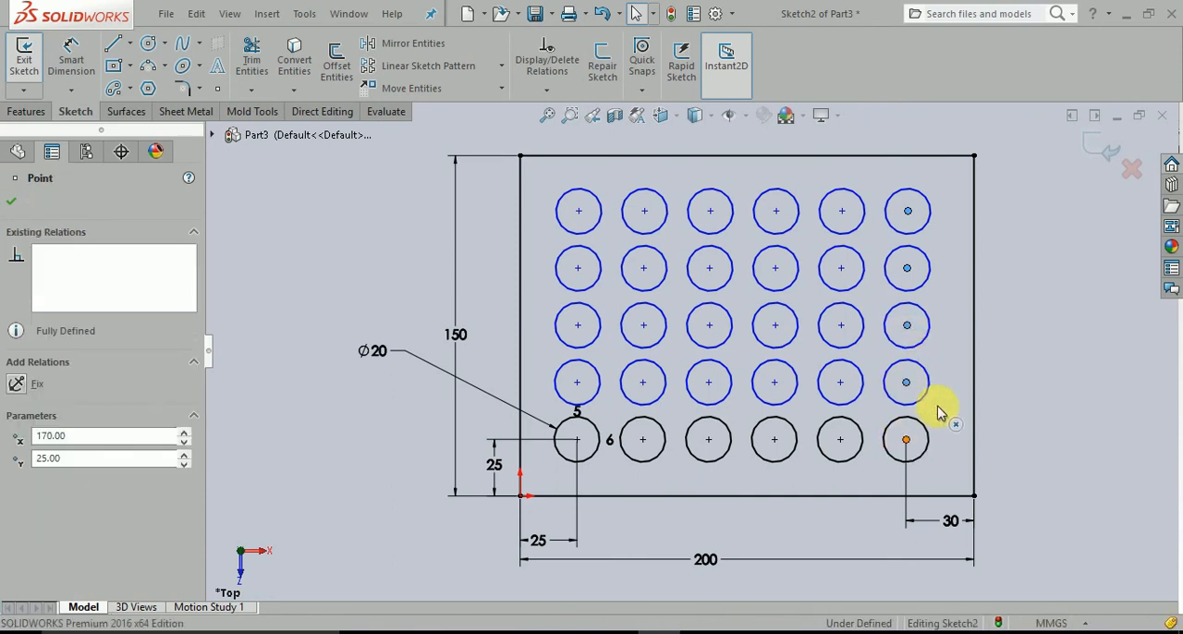
click(1020, 499)
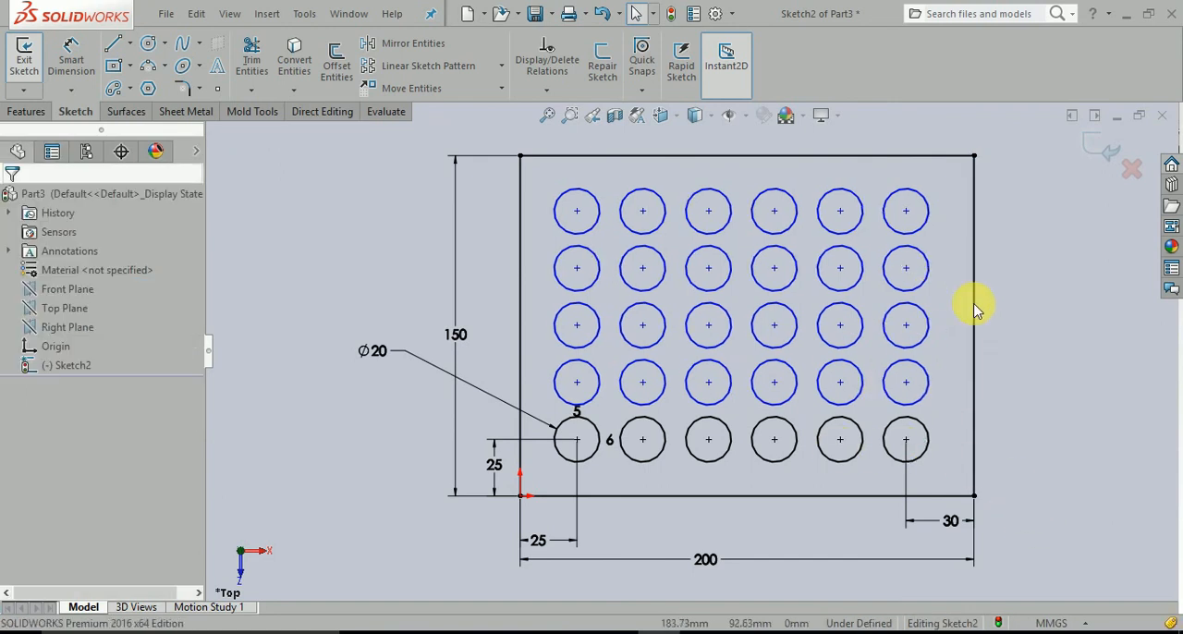
Dimension the top-right circle's centre 25 mm below the rectangle's upper edge.
right_drag(1061, 459, 976, 374)
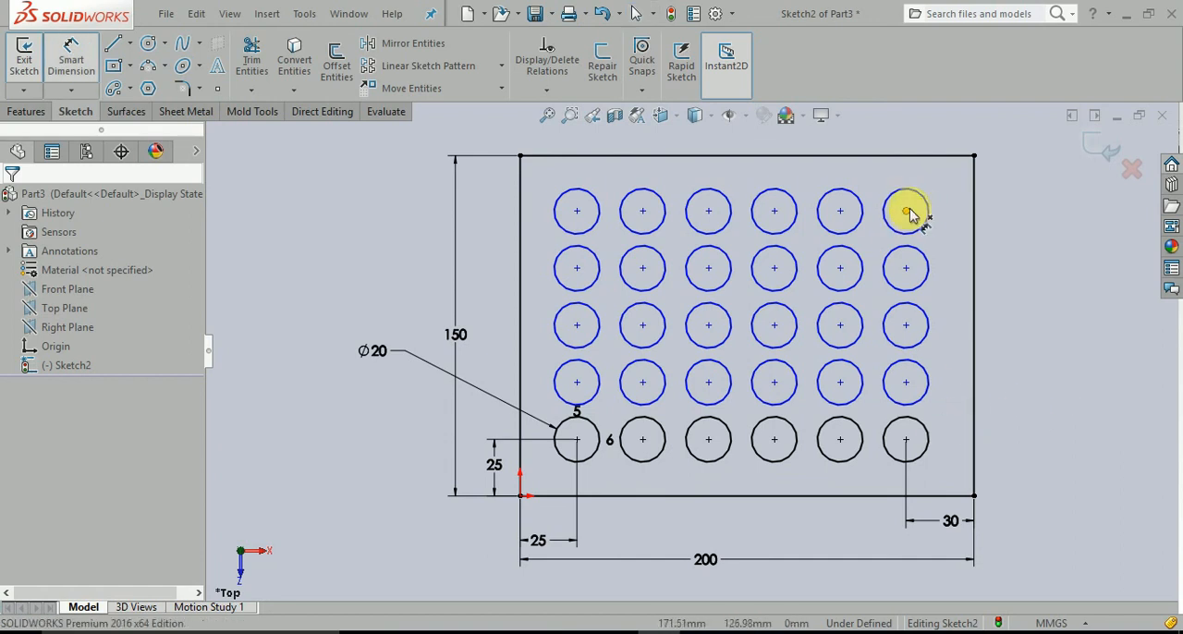
click(907, 211)
click(912, 156)
click(969, 194)
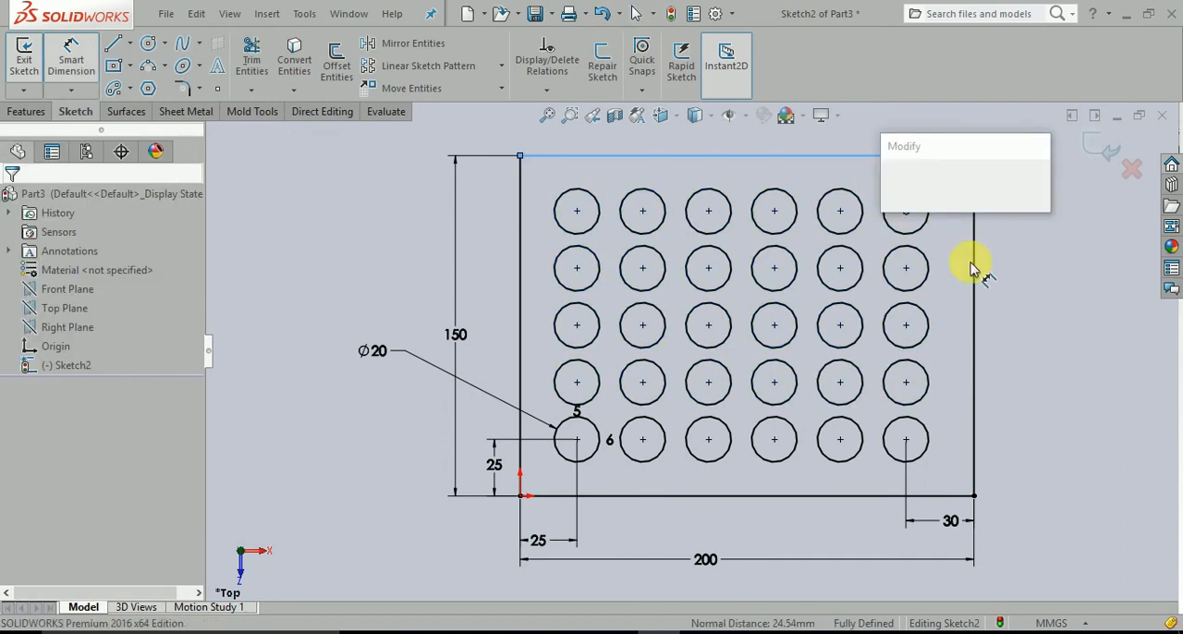
text(25)
key(Return)
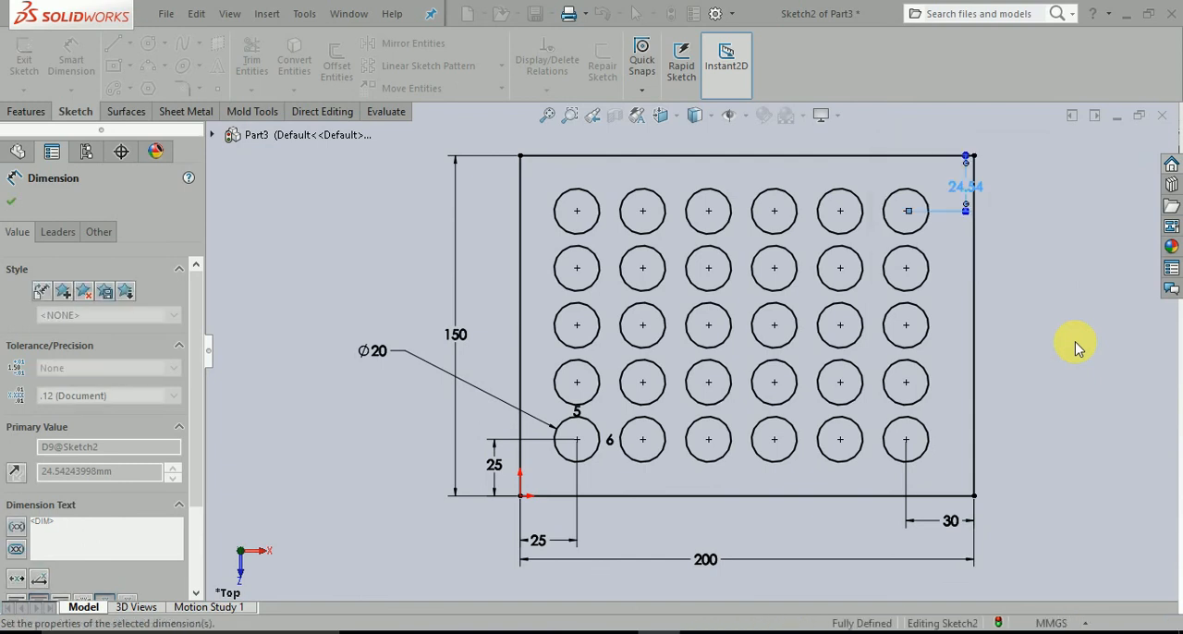
key(Escape)
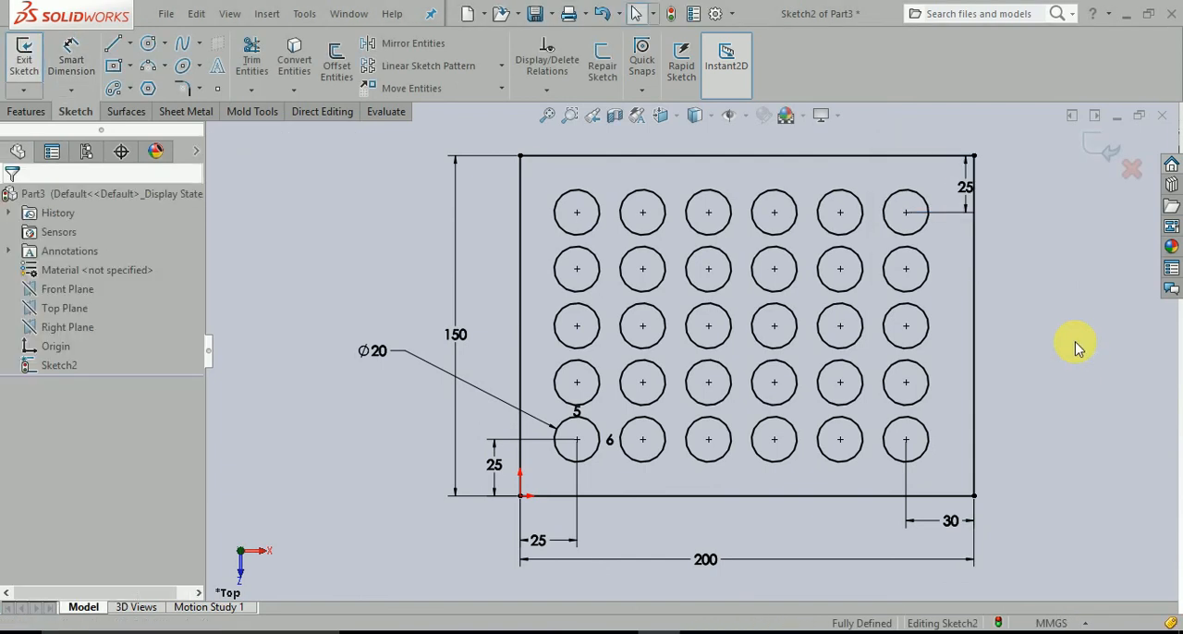